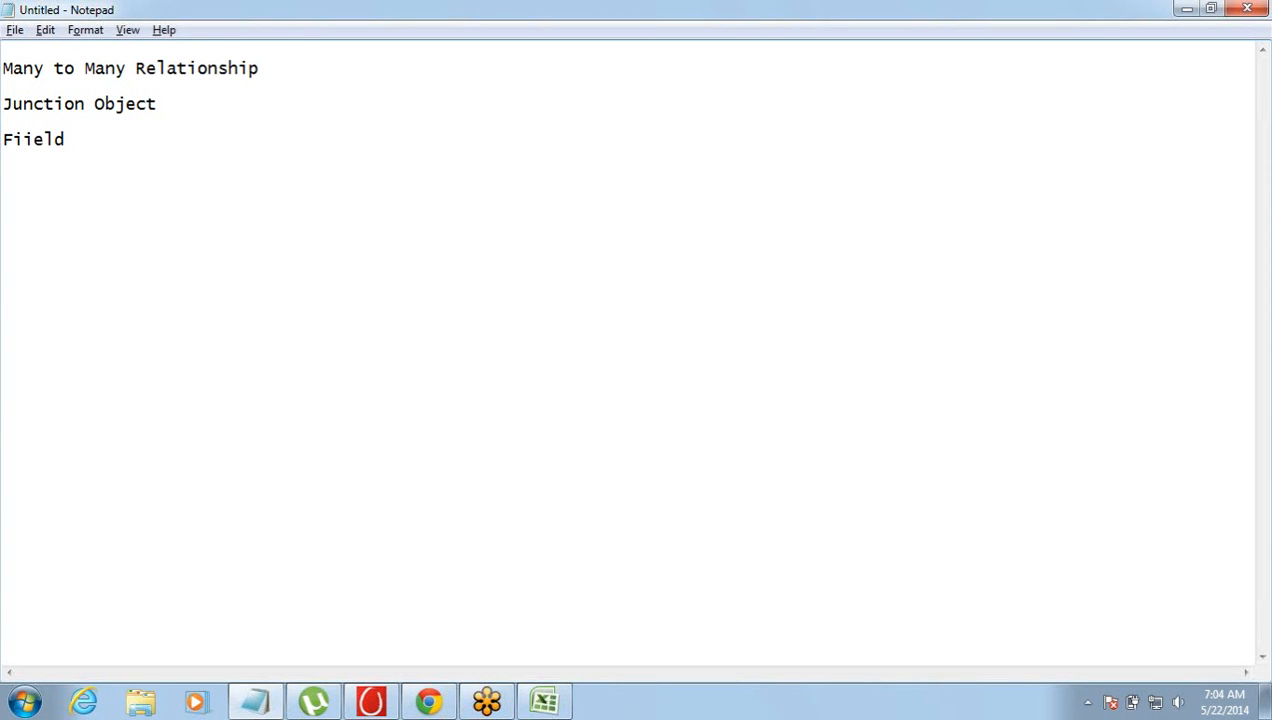
Step: Correct the third line of the notes to read "Field Dependency" and set it apart with extra line breaks
key(Right)
key(Delete)
text(Depend)
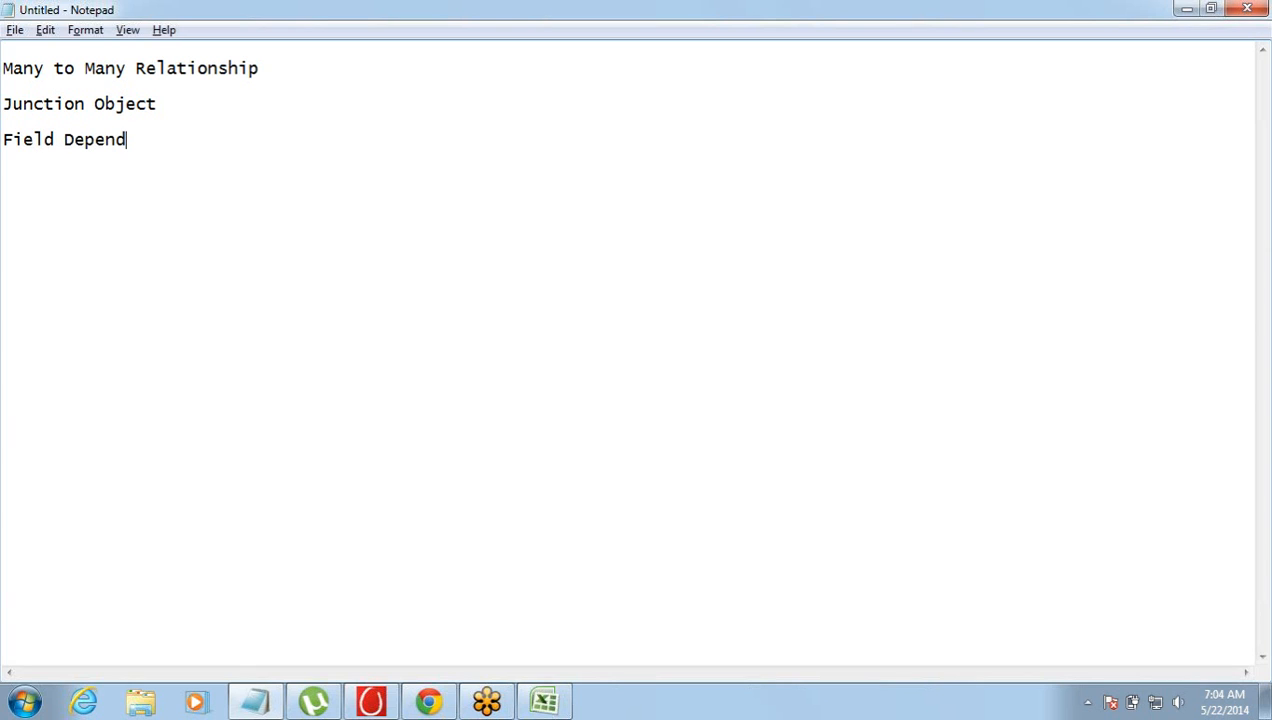
text(ency)
key(Return)
key(Return)
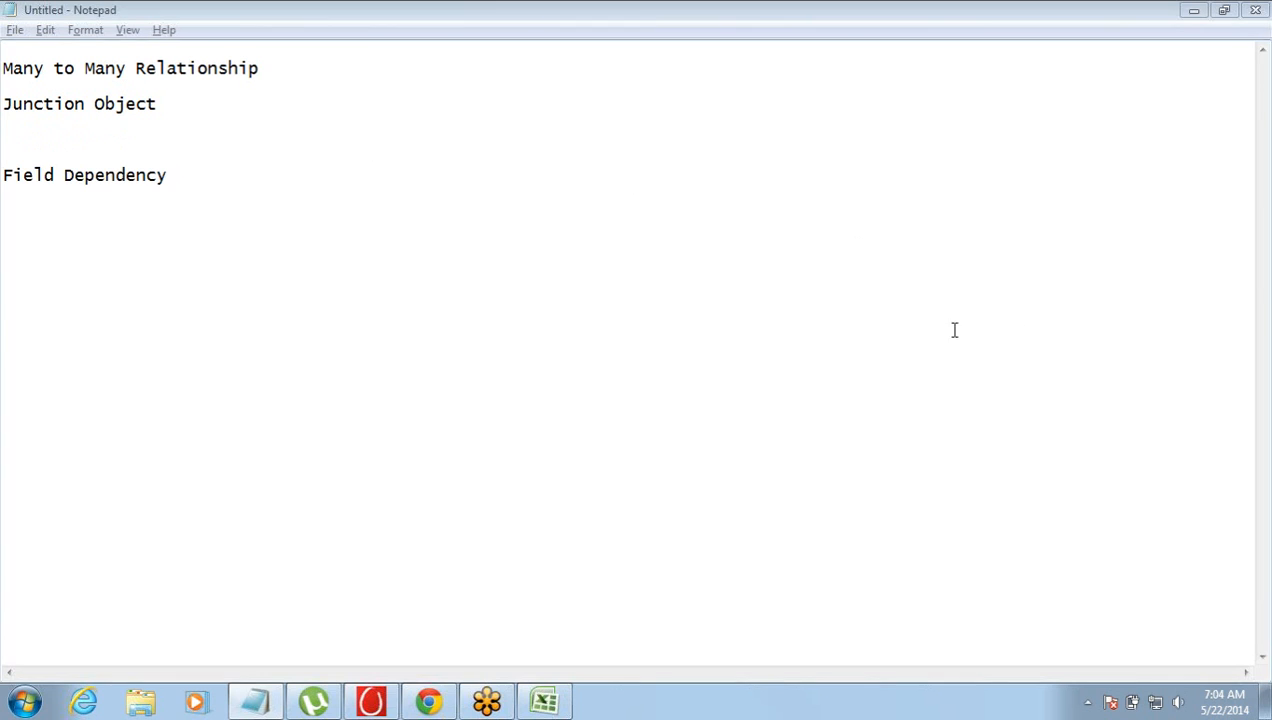
Step: Switch to Salesforce in Chrome, start a new client record and examine its City and Country picklists
click(436, 698)
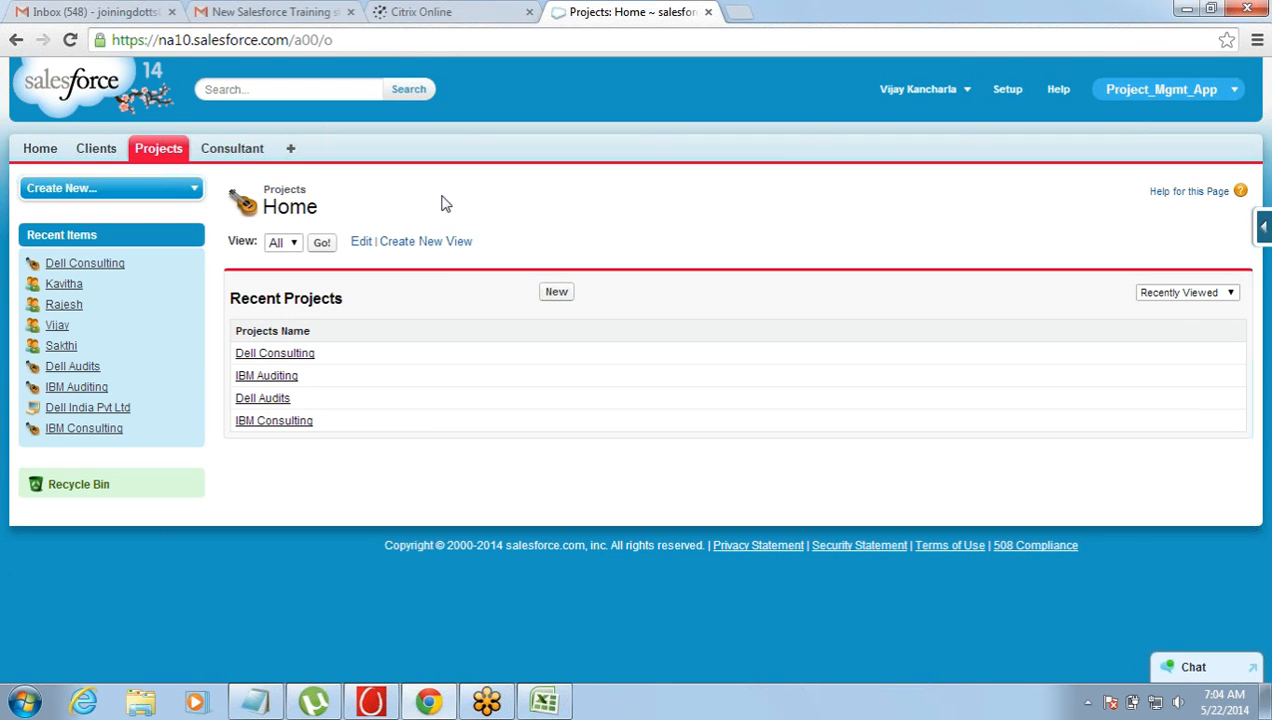
click(96, 152)
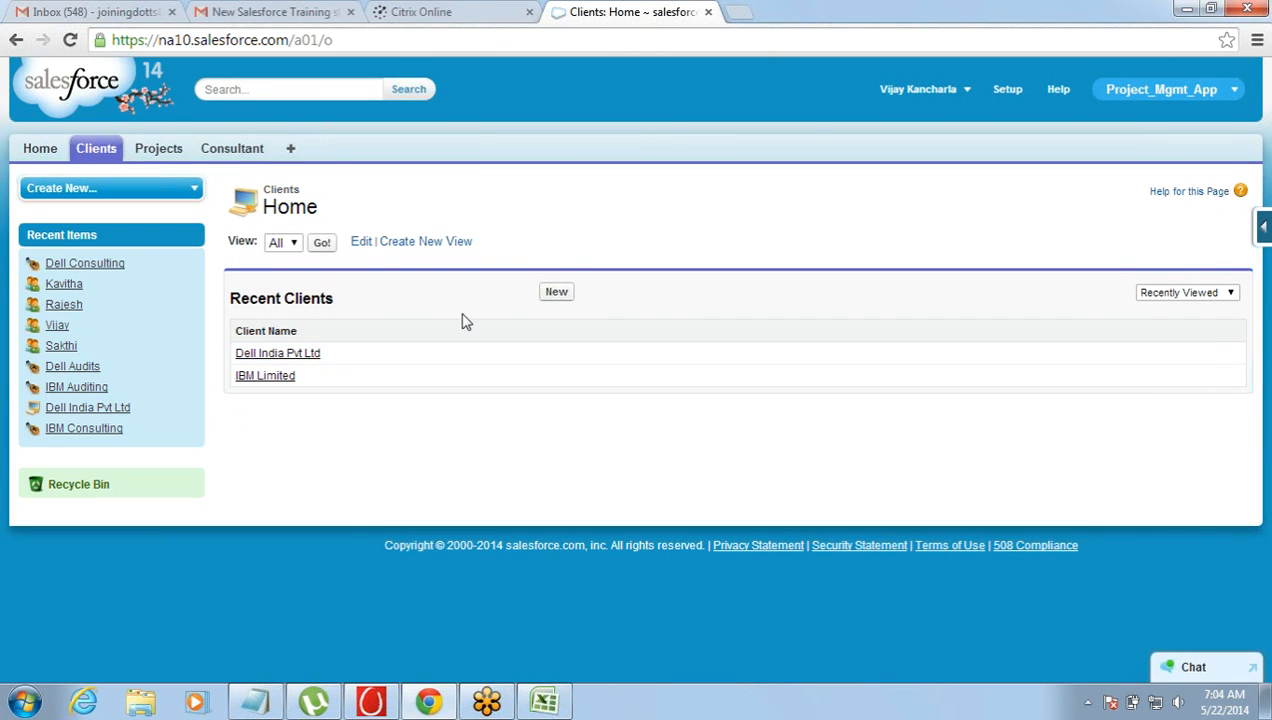
click(557, 292)
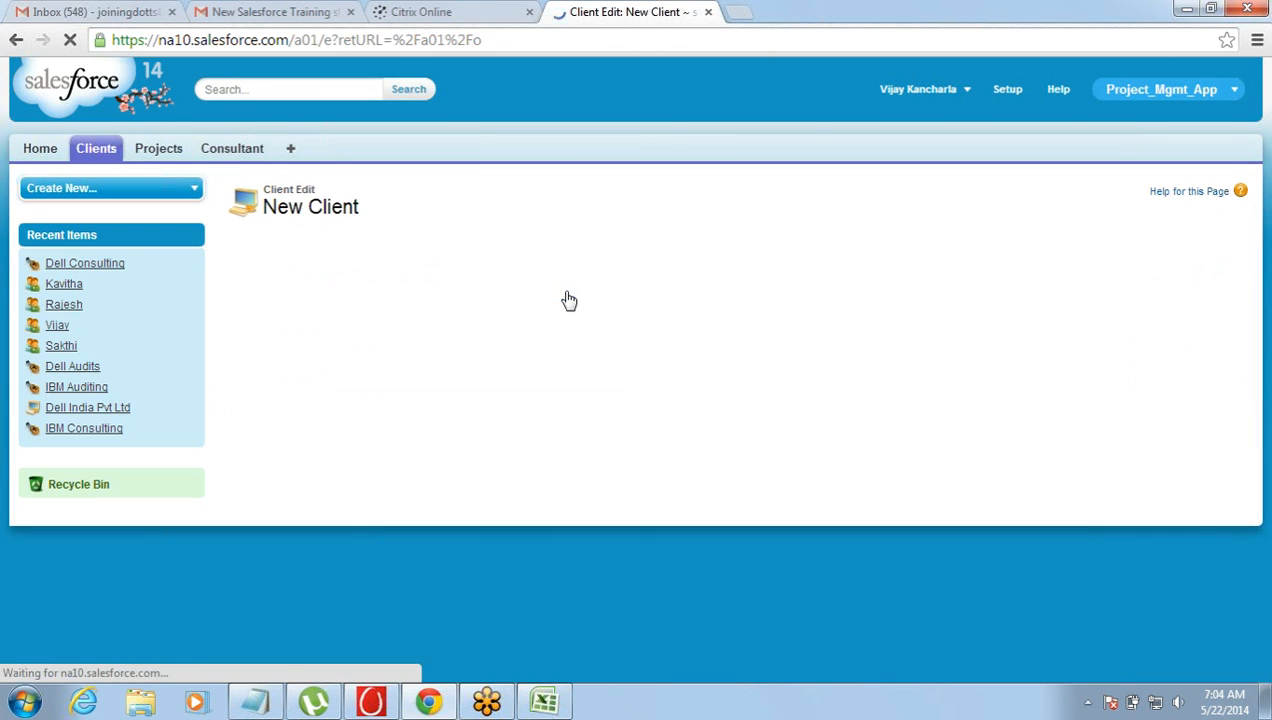
click(466, 352)
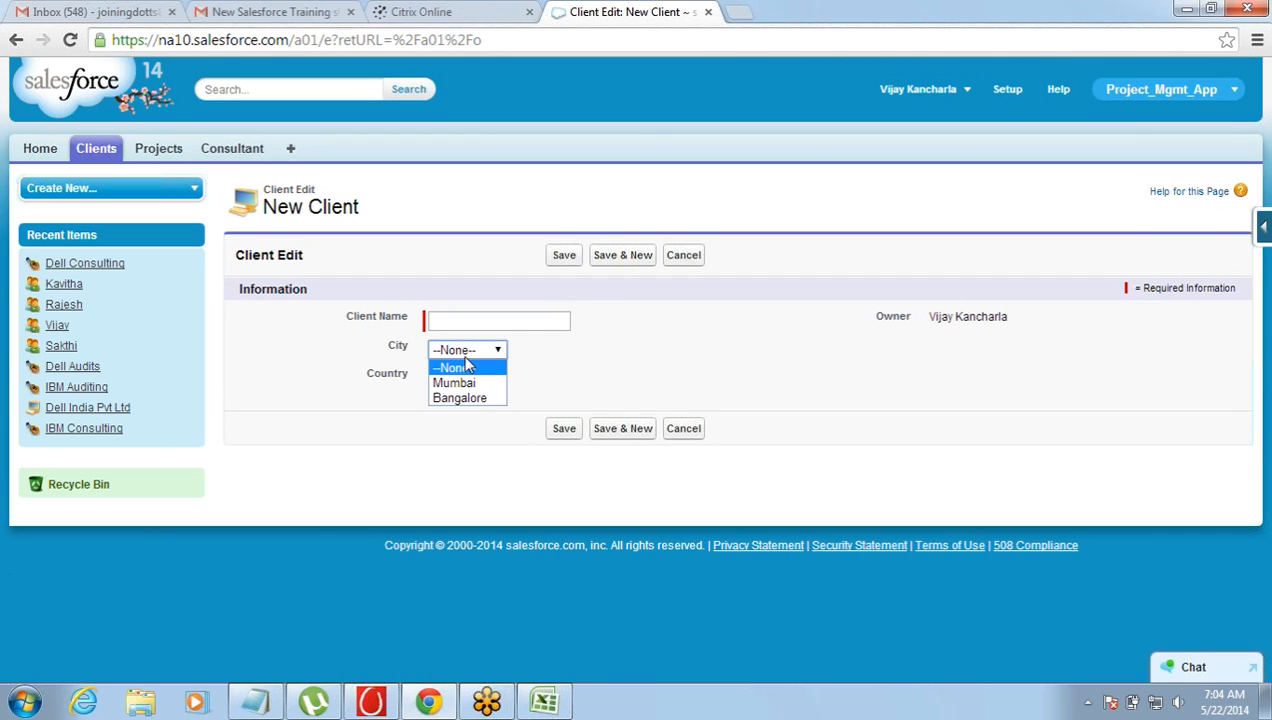
click(379, 384)
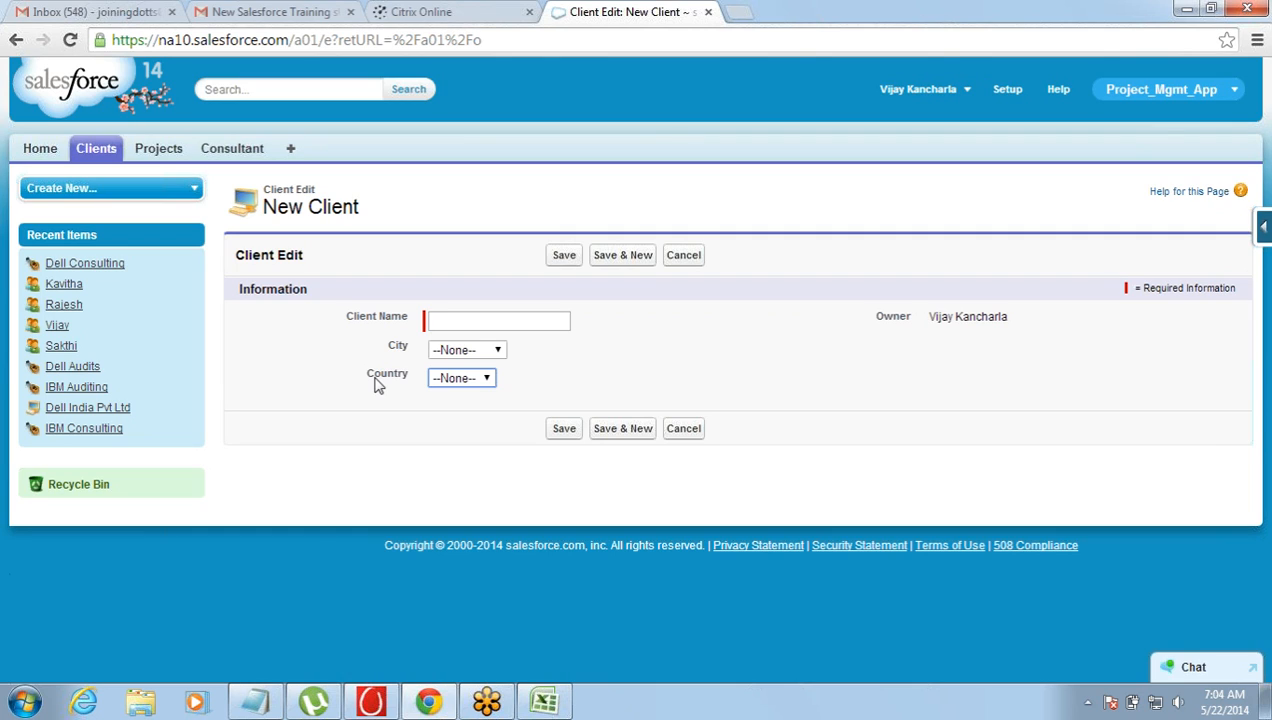
click(356, 375)
Step: Choose Mumbai as the new client's city and compare the options offered by the Country and City picklists
click(458, 352)
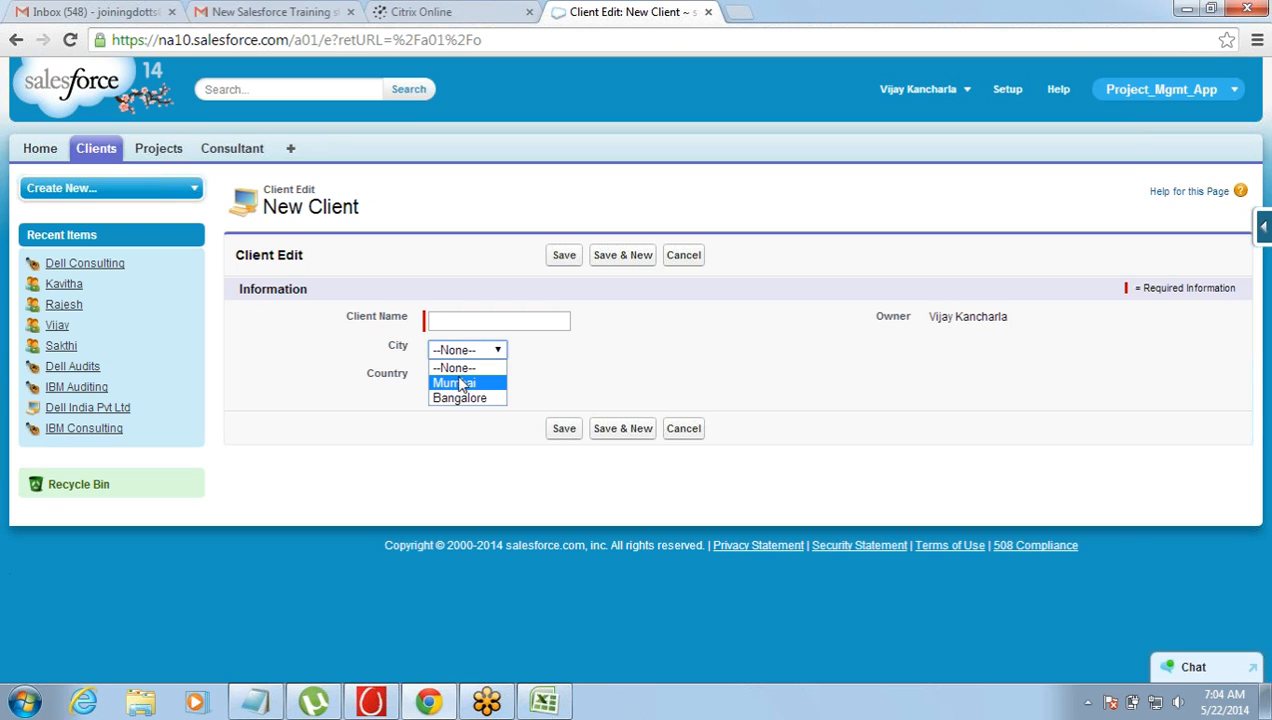
click(460, 383)
click(462, 381)
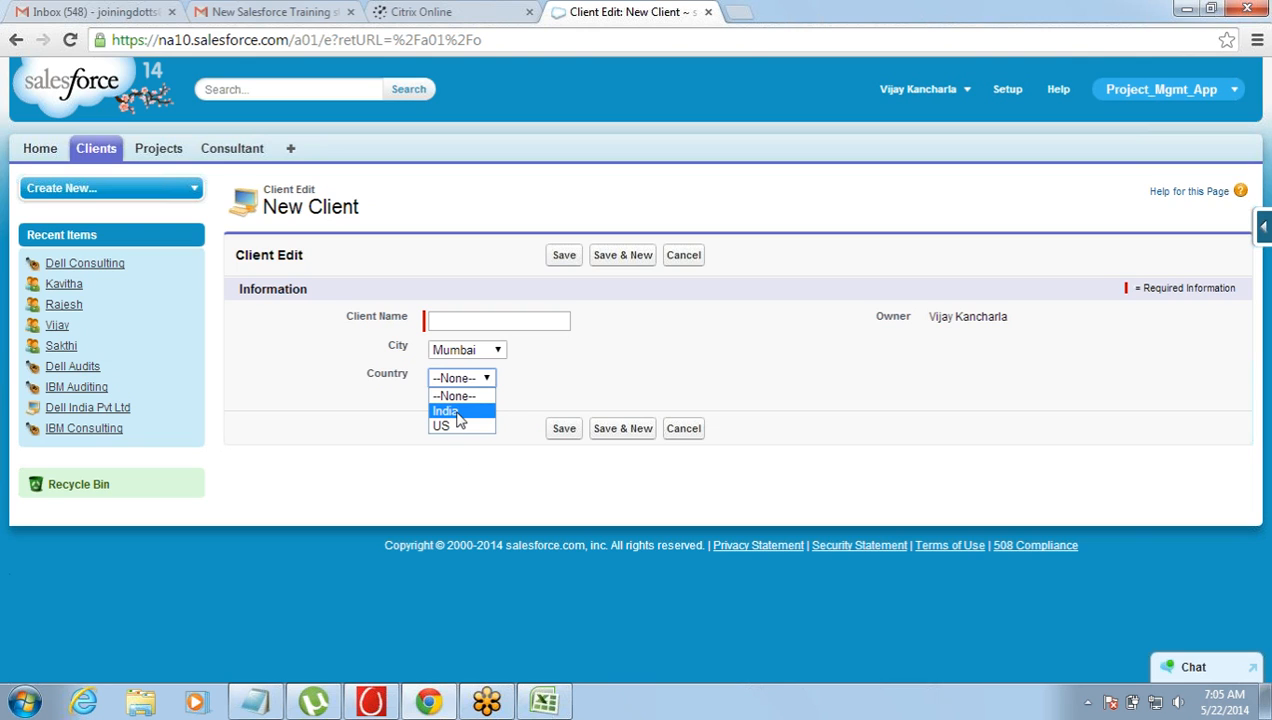
click(407, 413)
click(449, 378)
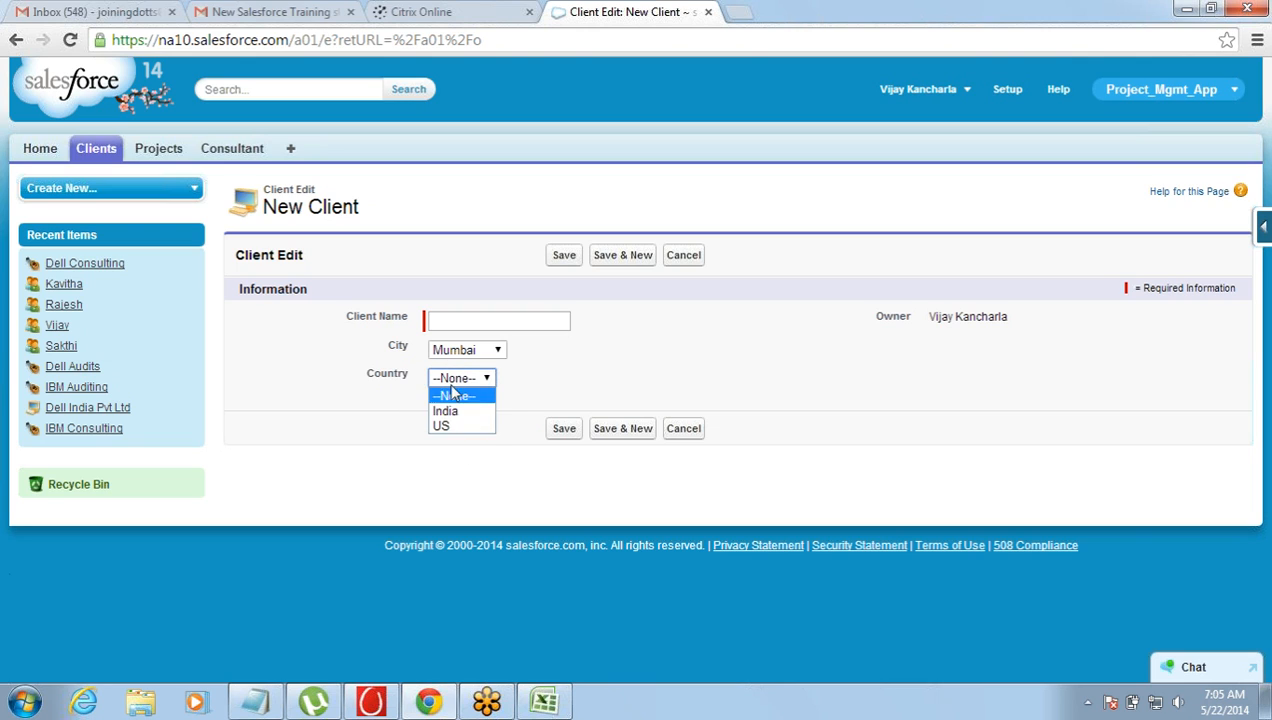
click(454, 352)
click(455, 352)
click(388, 395)
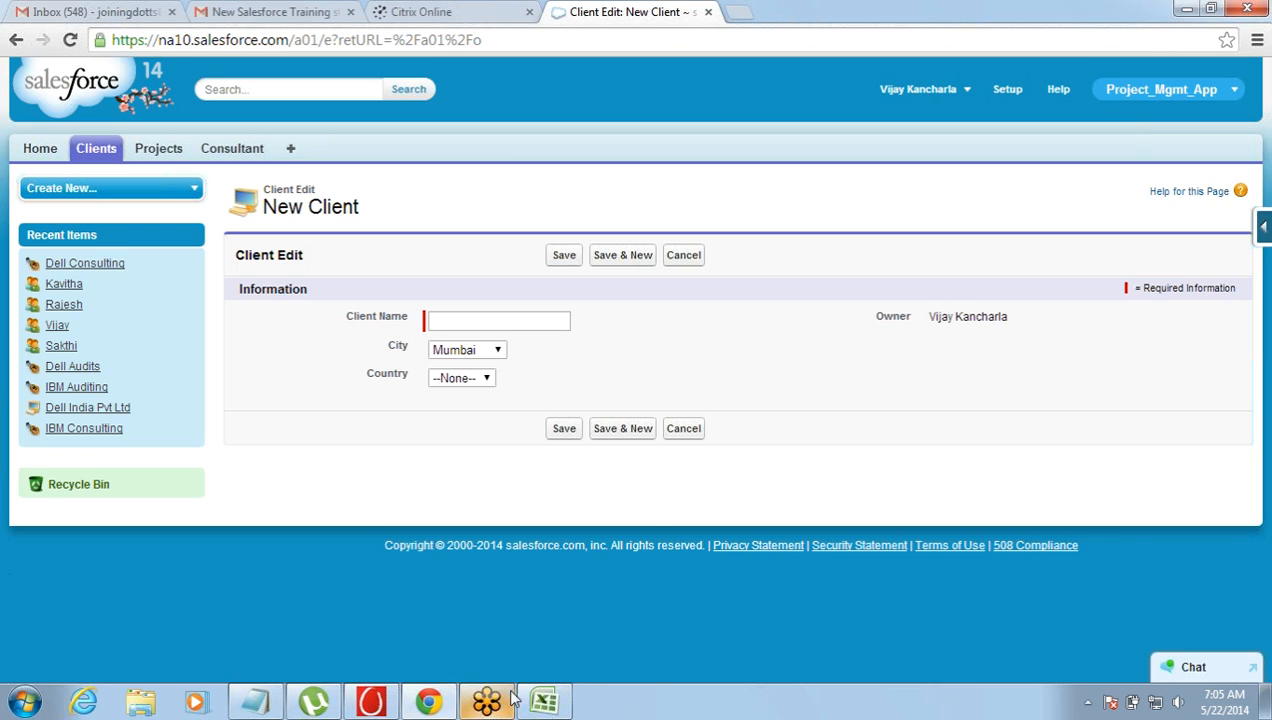
click(463, 352)
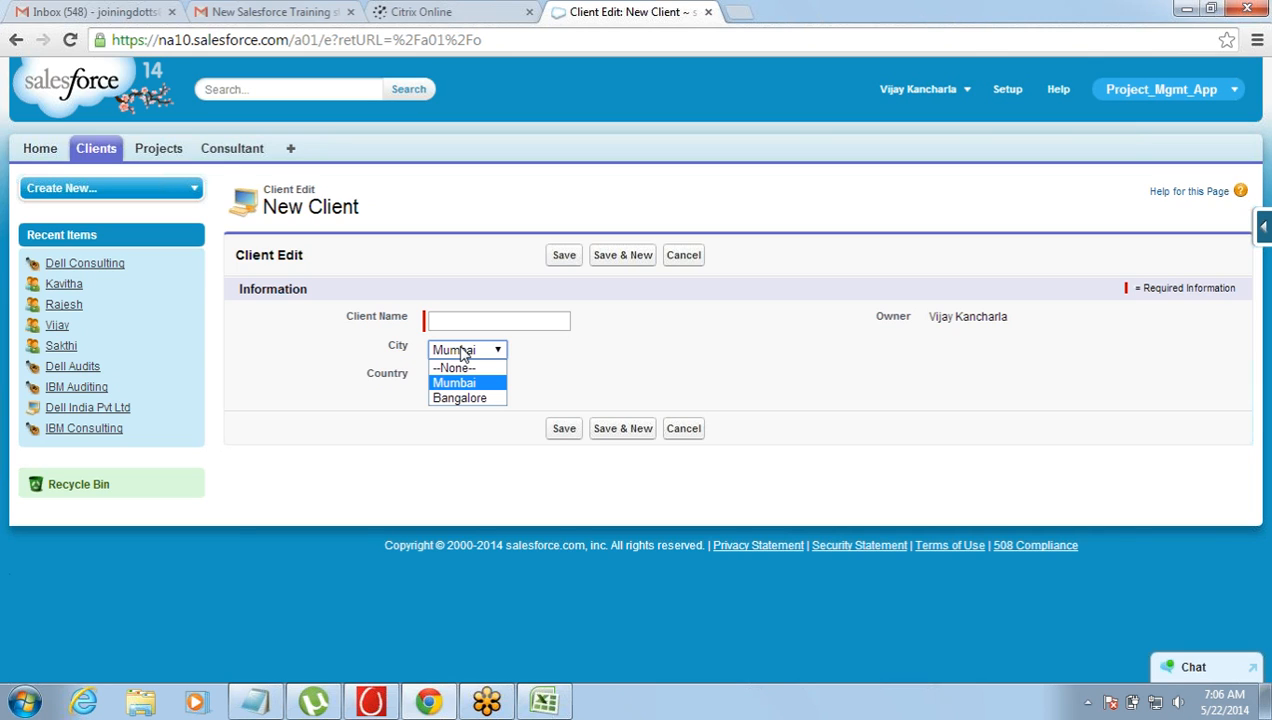
click(449, 360)
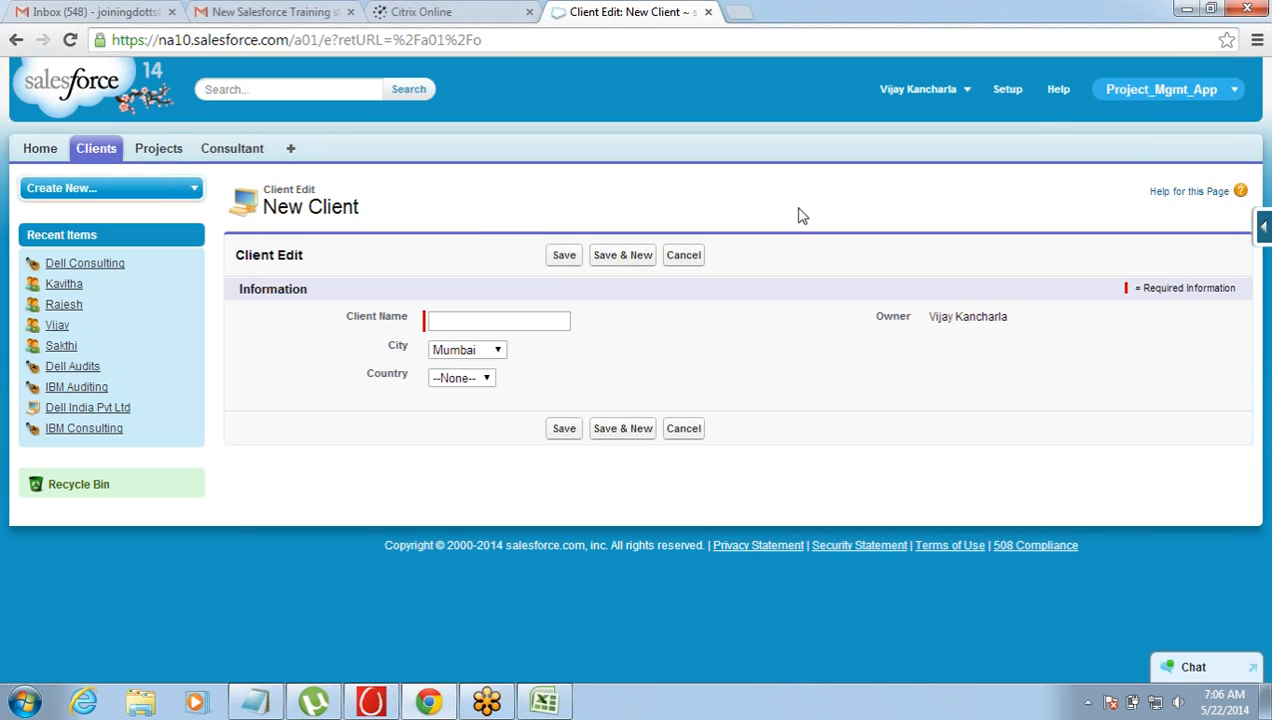
Step: Open the definition of the Client custom object in Setup
click(1008, 90)
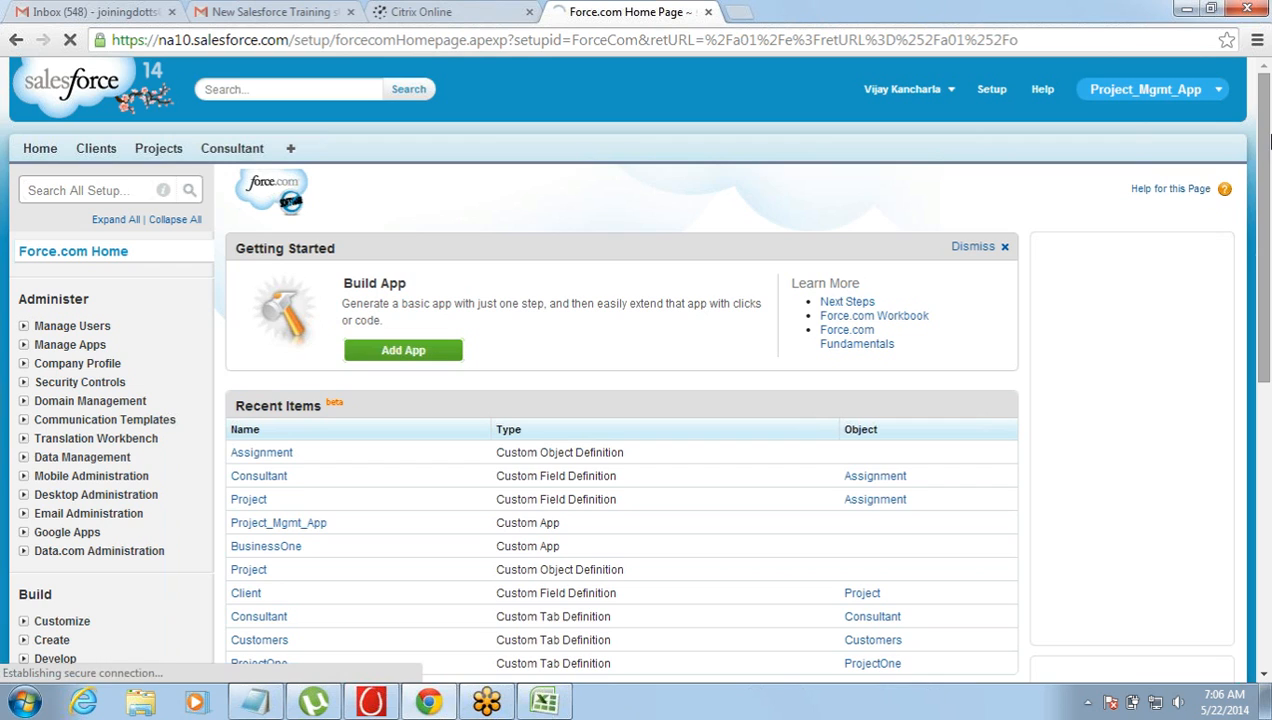
drag(1265, 142, 1265, 171)
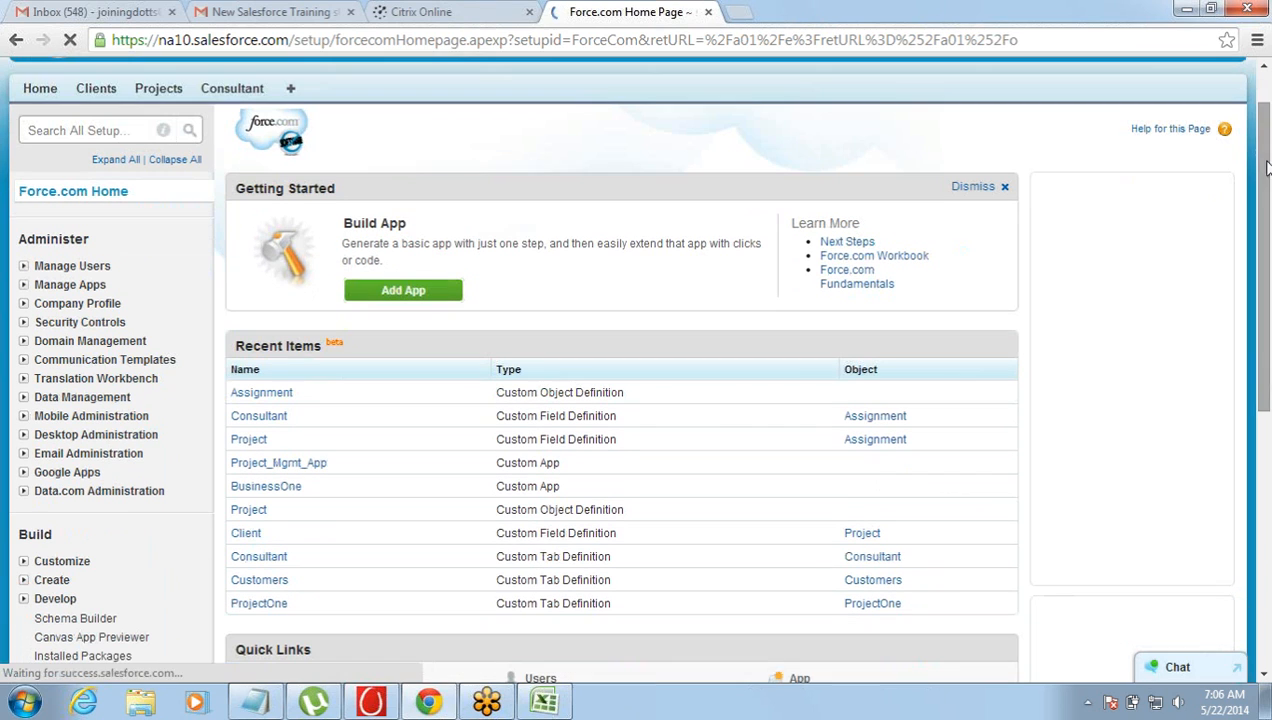
click(24, 580)
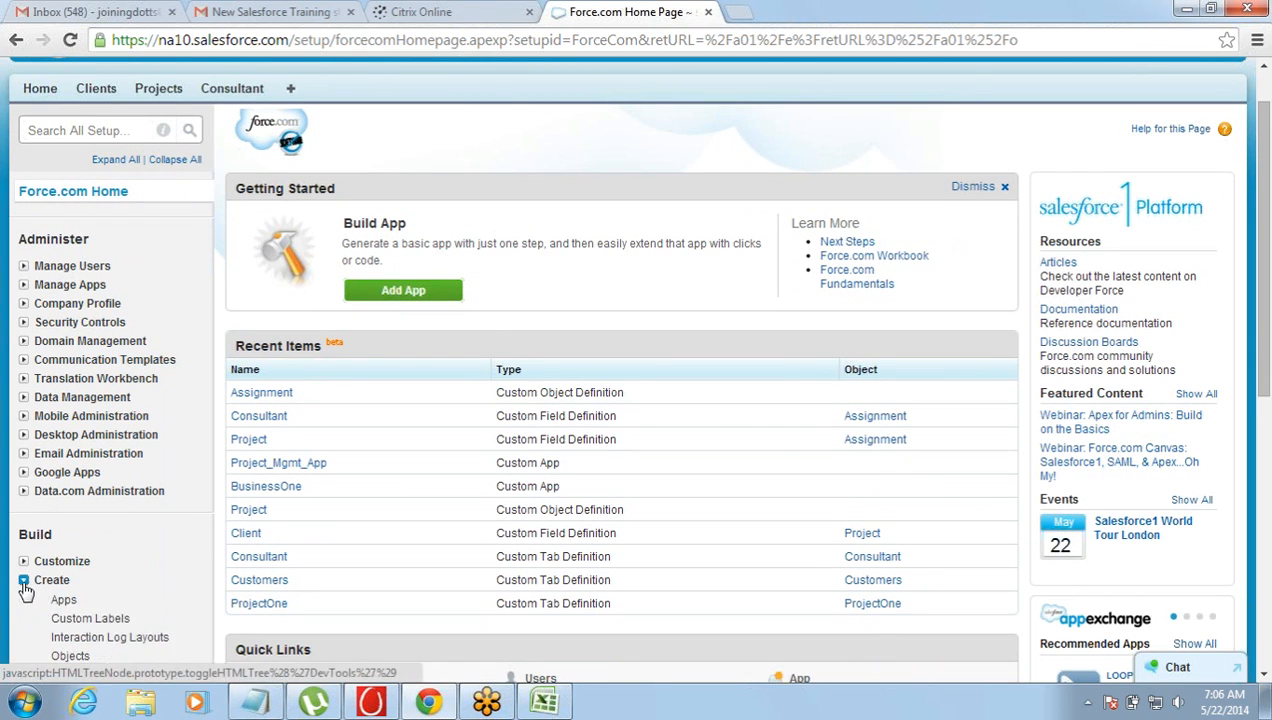
click(69, 657)
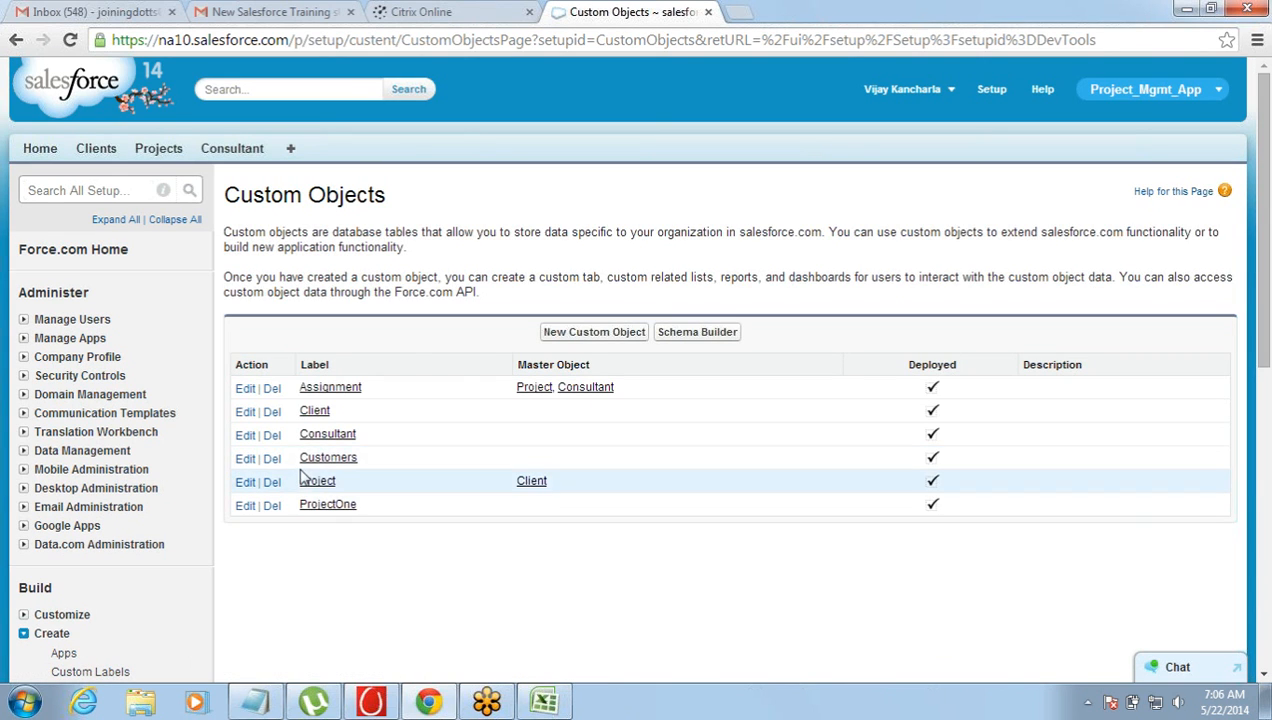
click(314, 411)
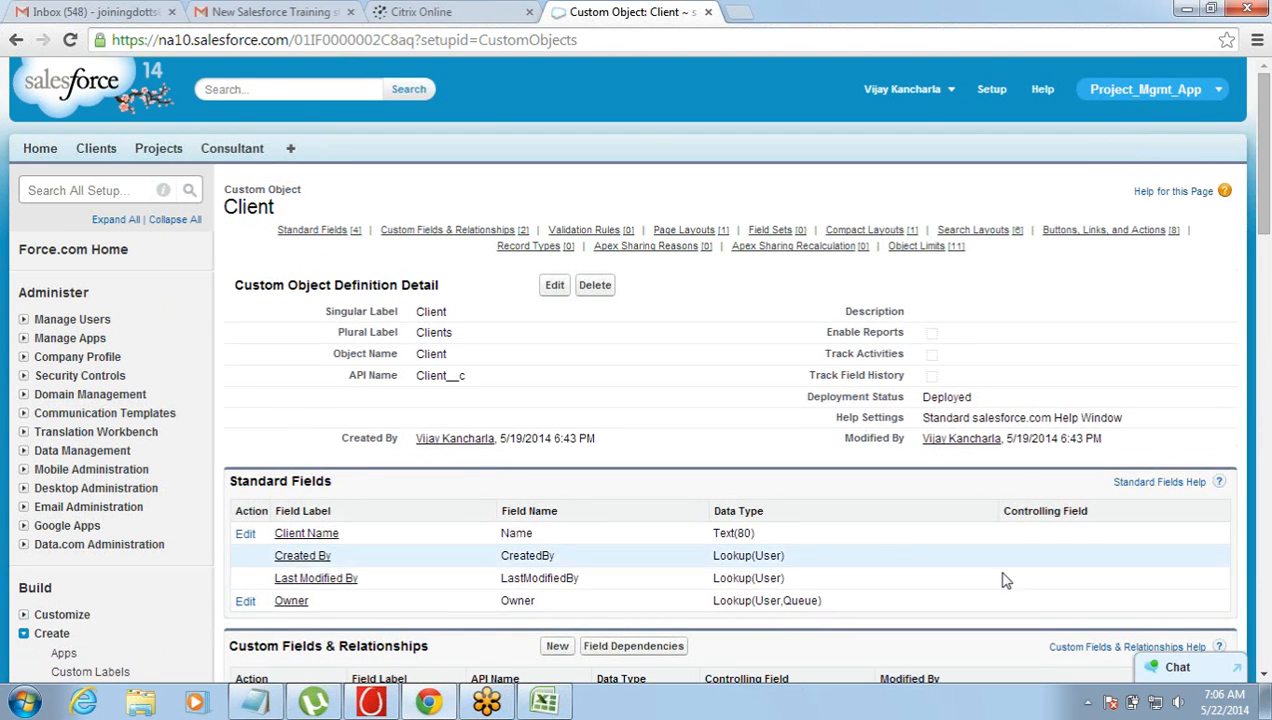
Step: Open the City custom field of the Client object, look at its edit form and leave it without changes
click(1264, 679)
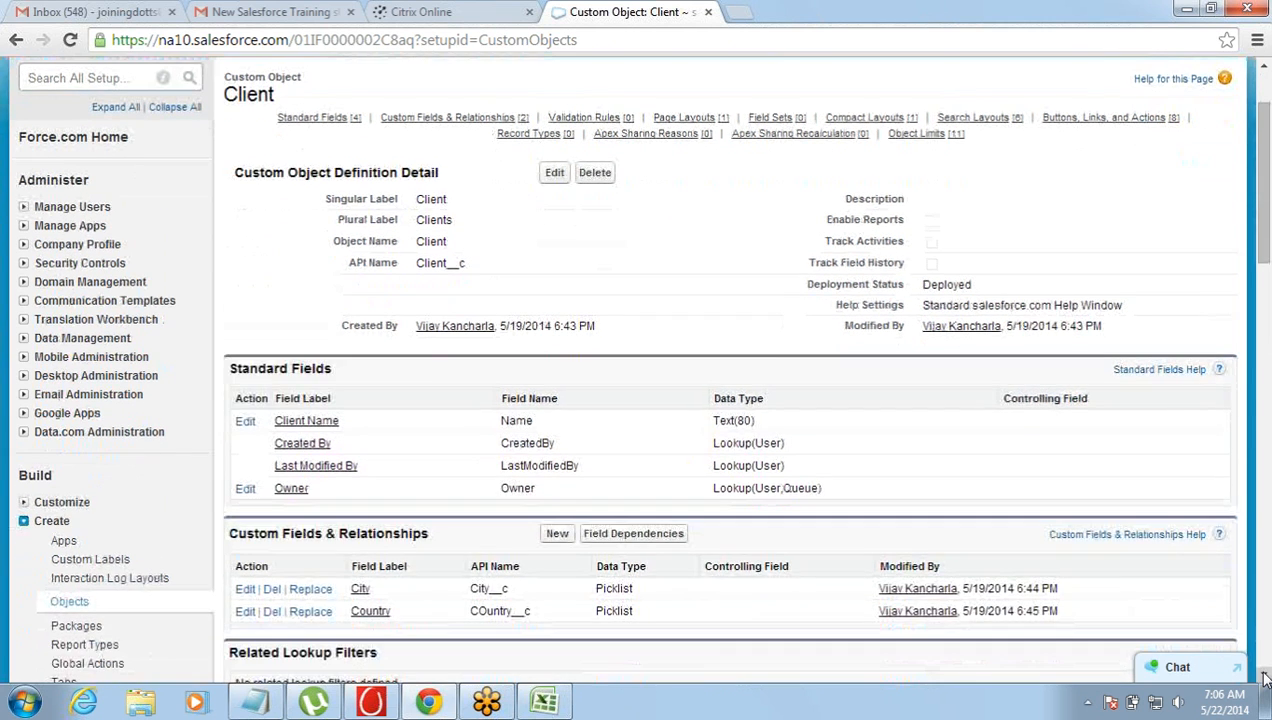
click(1264, 679)
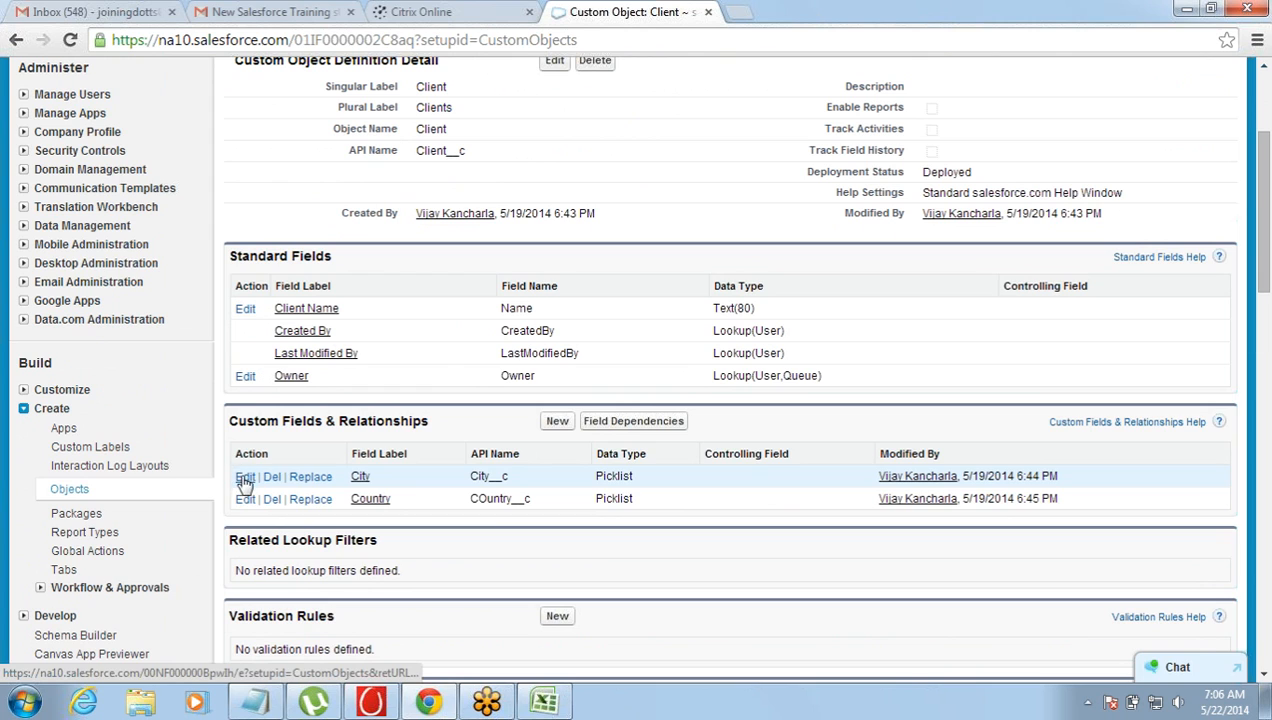
click(362, 478)
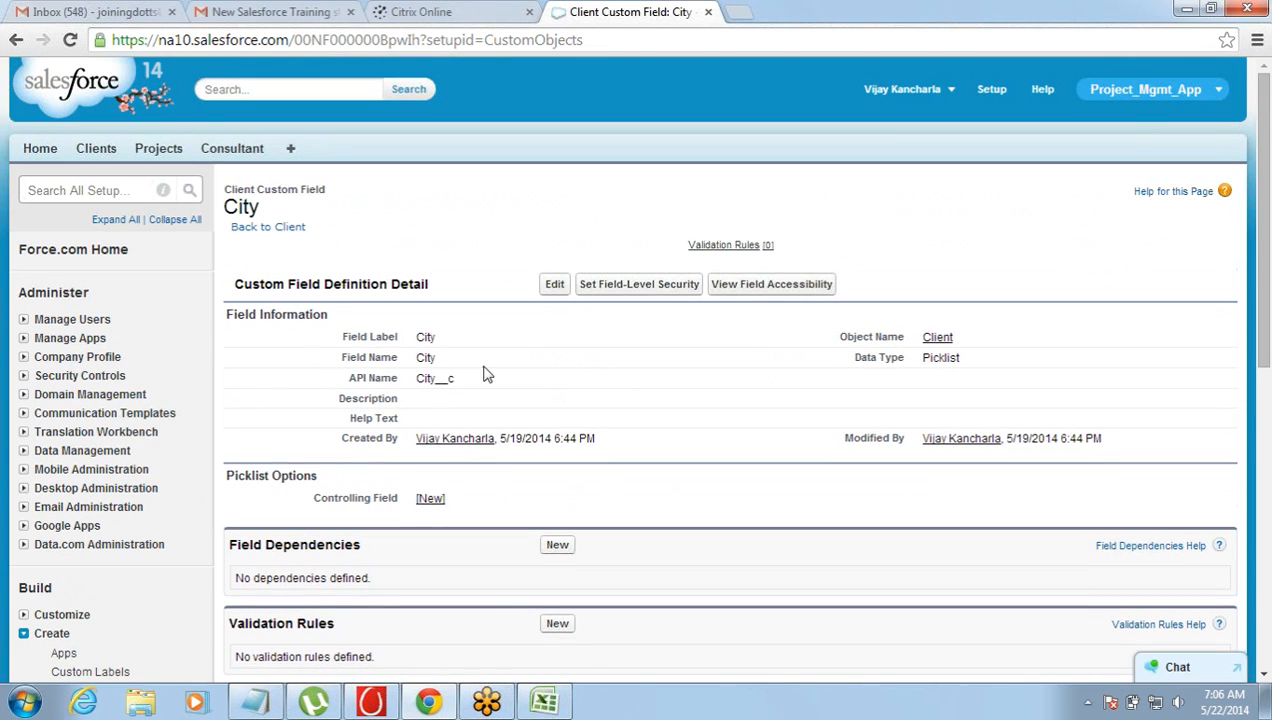
click(554, 287)
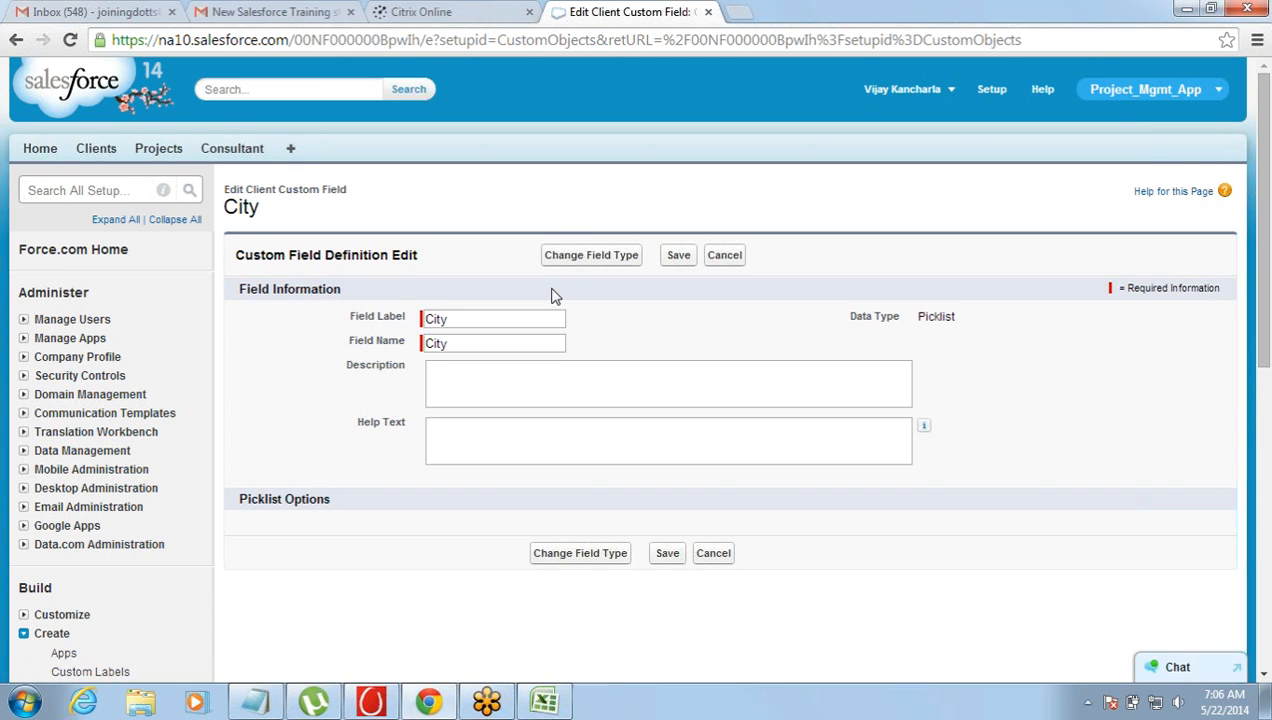
click(729, 262)
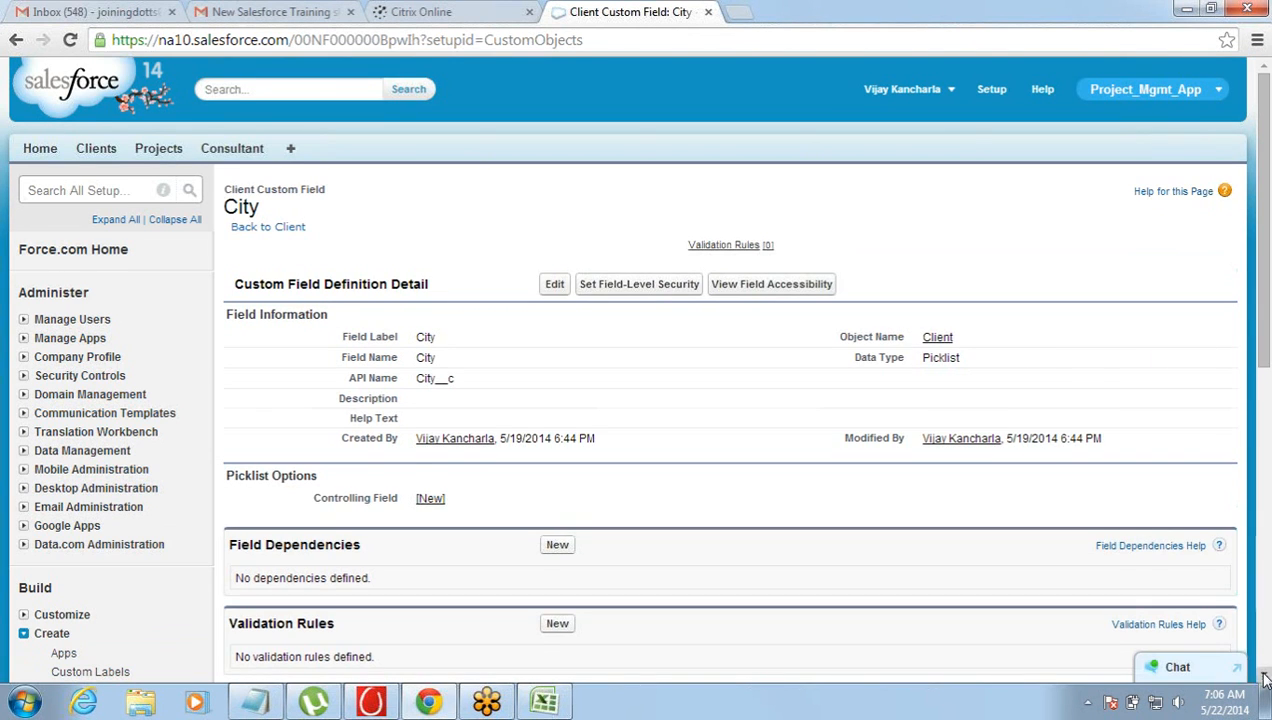
Step: Add New York City, Sydney and London as picklist values of the City field and save them
scroll(1265, 678, down, 3)
scroll(1265, 678, down, 3)
scroll(1265, 678, down, 1)
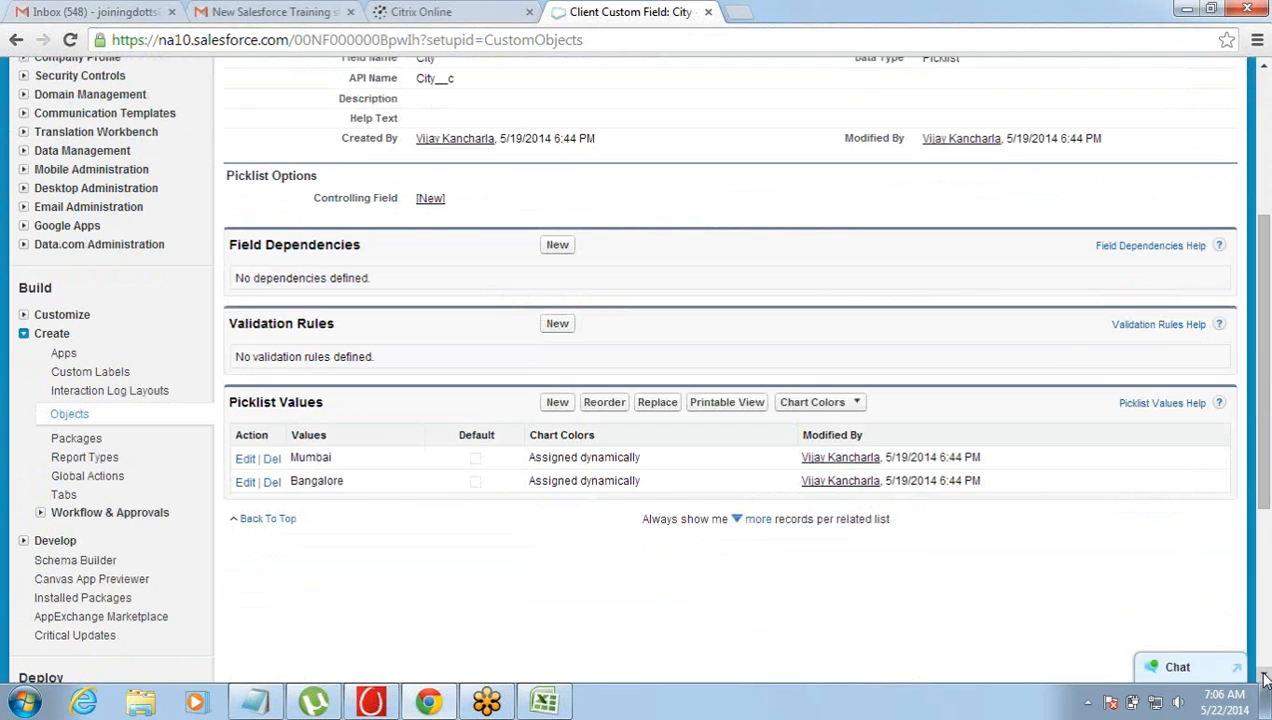
click(556, 403)
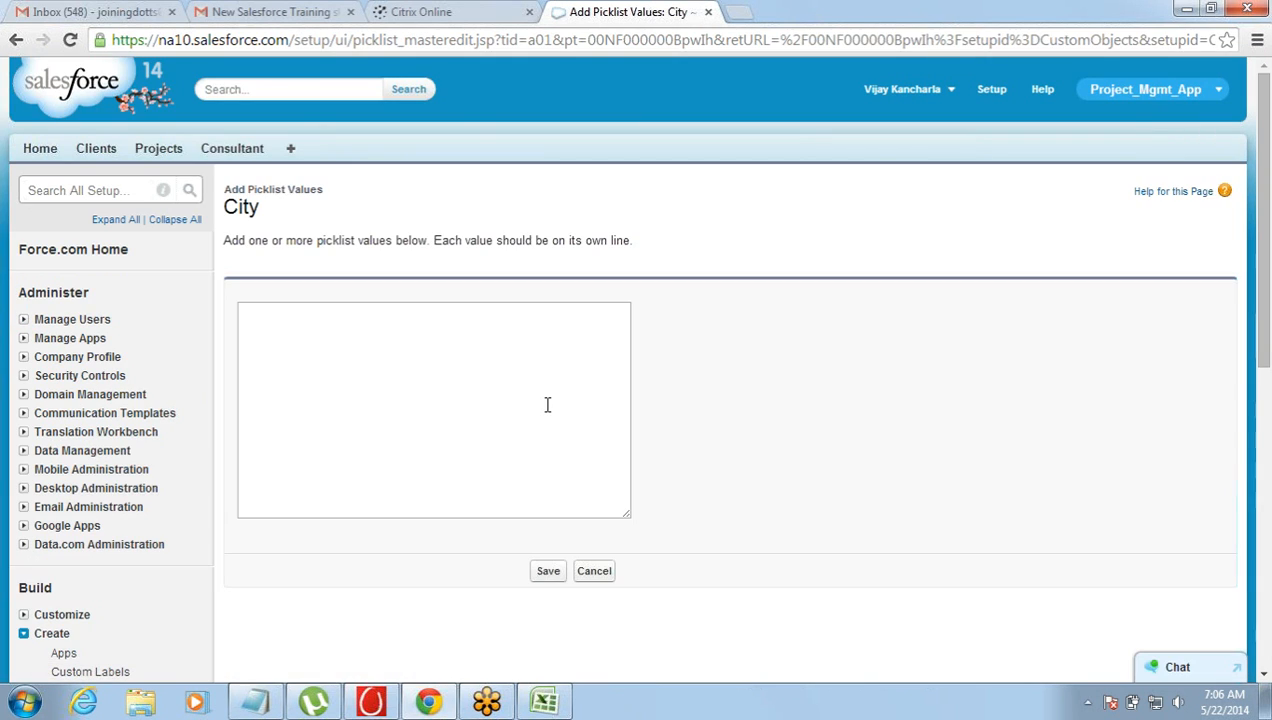
click(501, 368)
text(New)
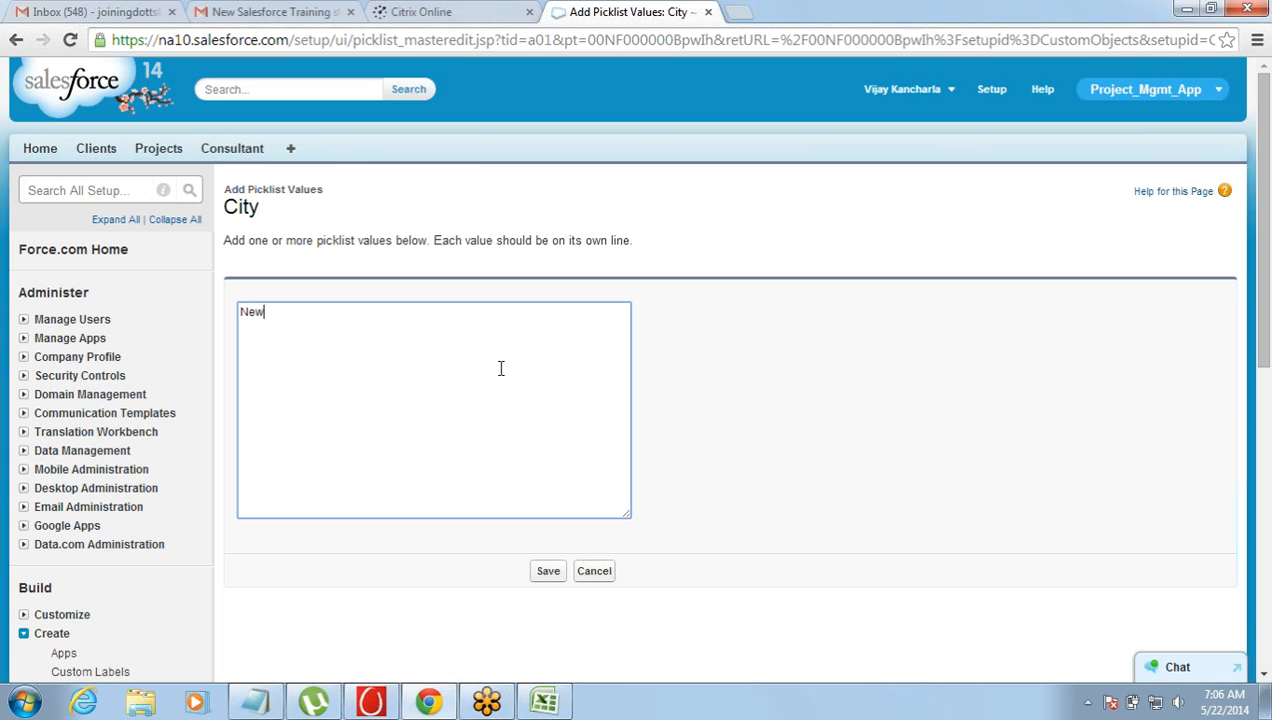
text( York City)
key(Return)
text(Sydney)
key(Return)
text(London)
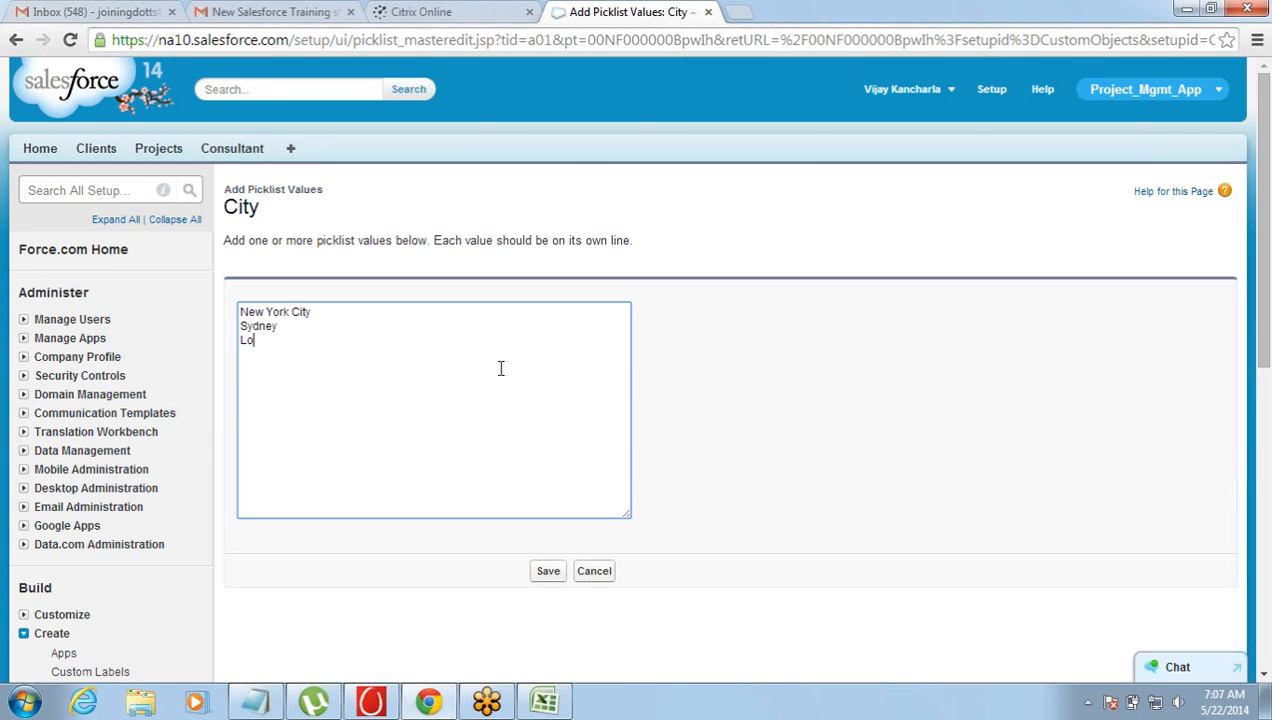
click(548, 572)
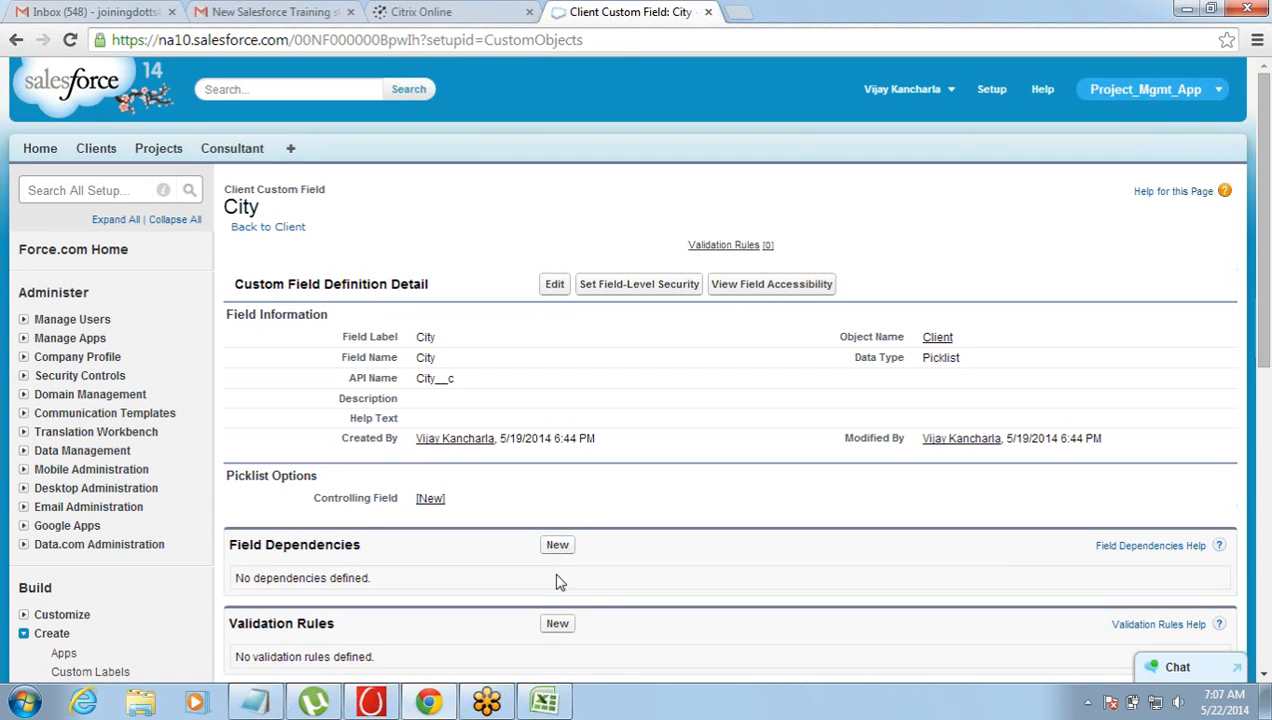
Step: Check the City picklist values, return to the Client object and open the picklist values of its Country field
click(1265, 678)
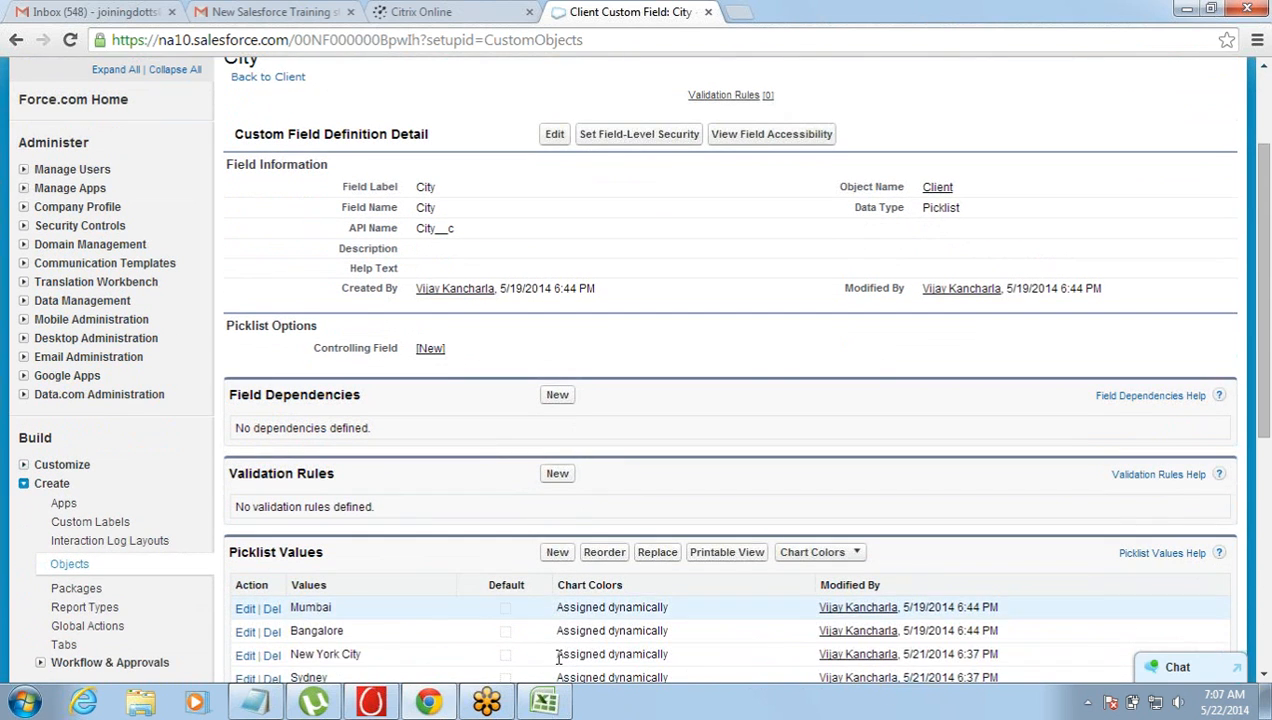
click(1264, 674)
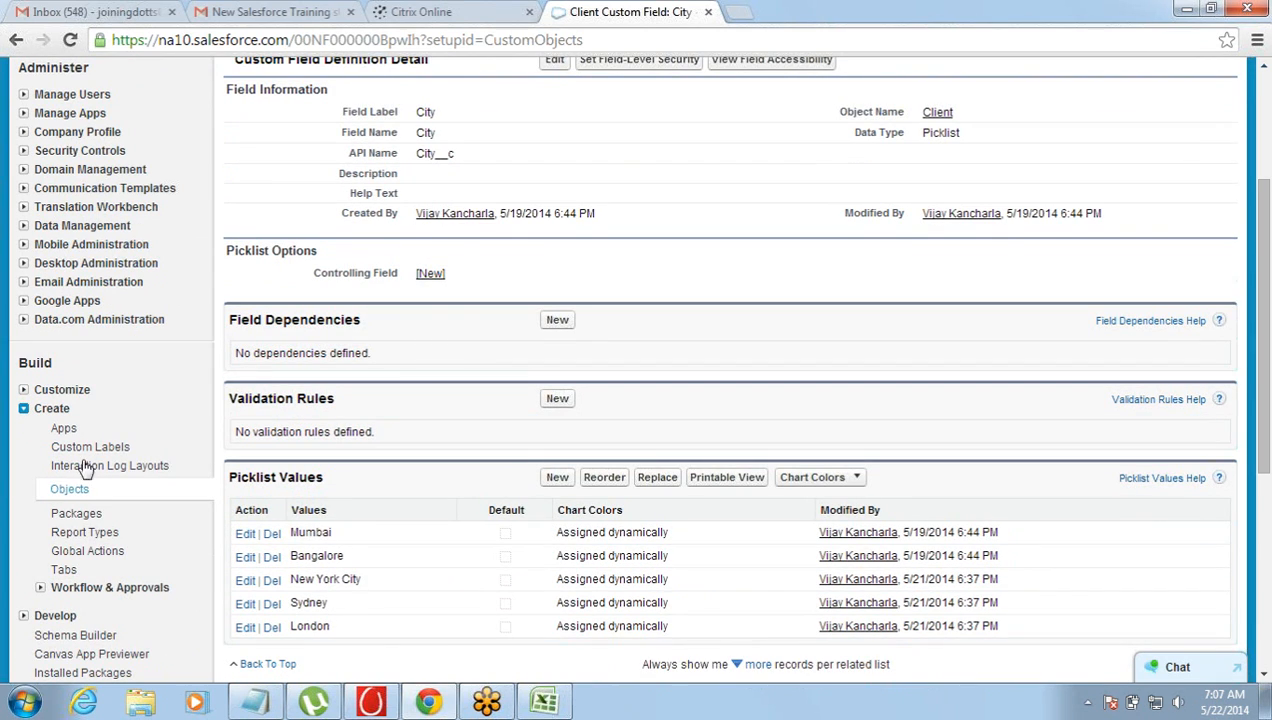
click(65, 491)
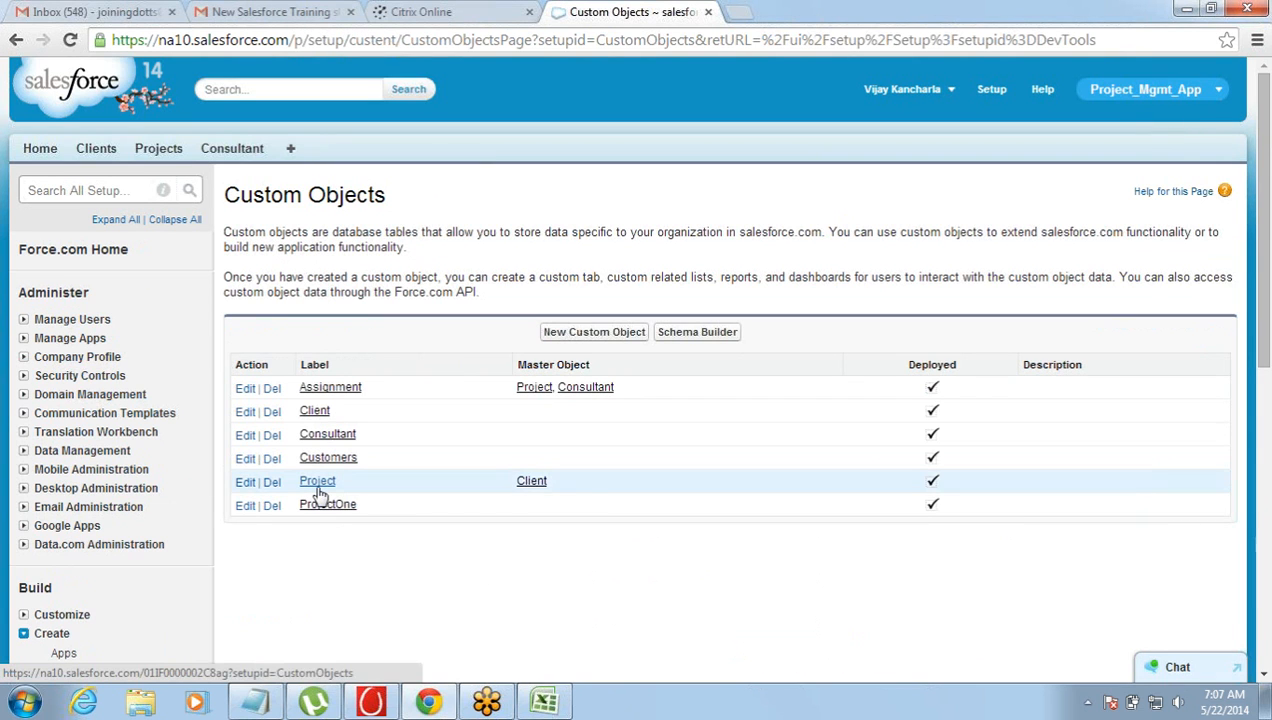
click(315, 412)
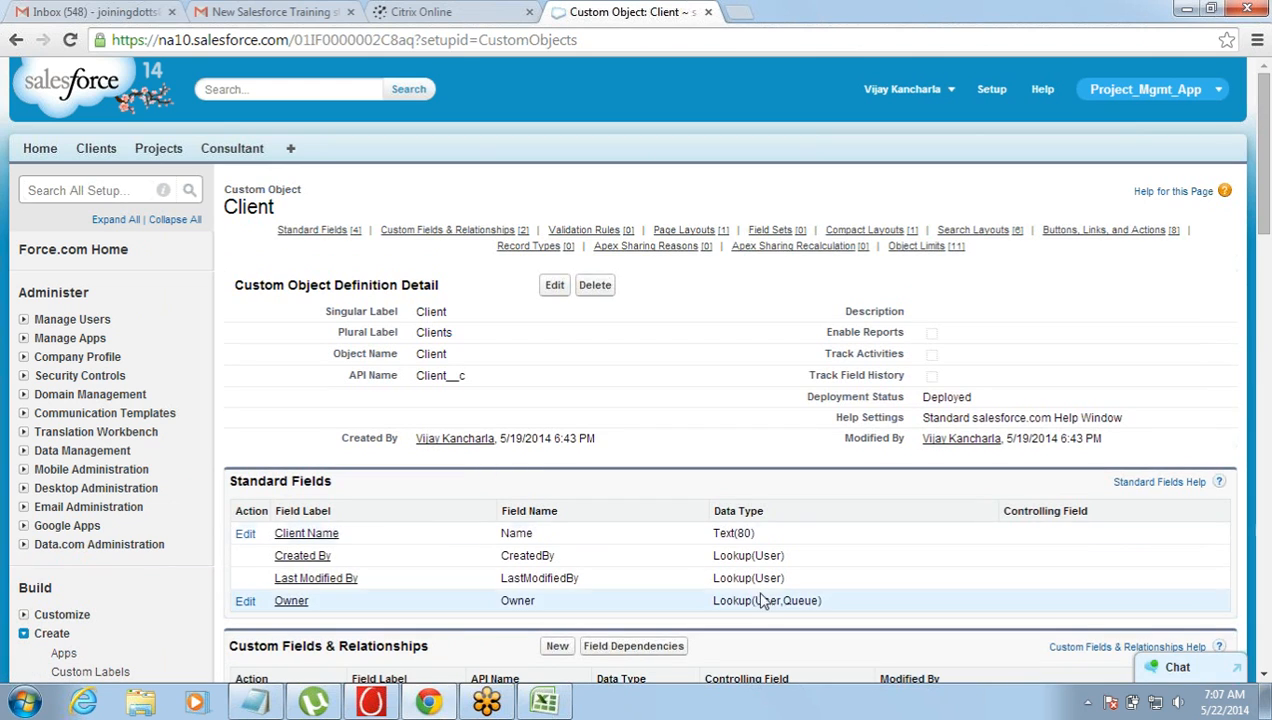
scroll(1262, 676, down, 4)
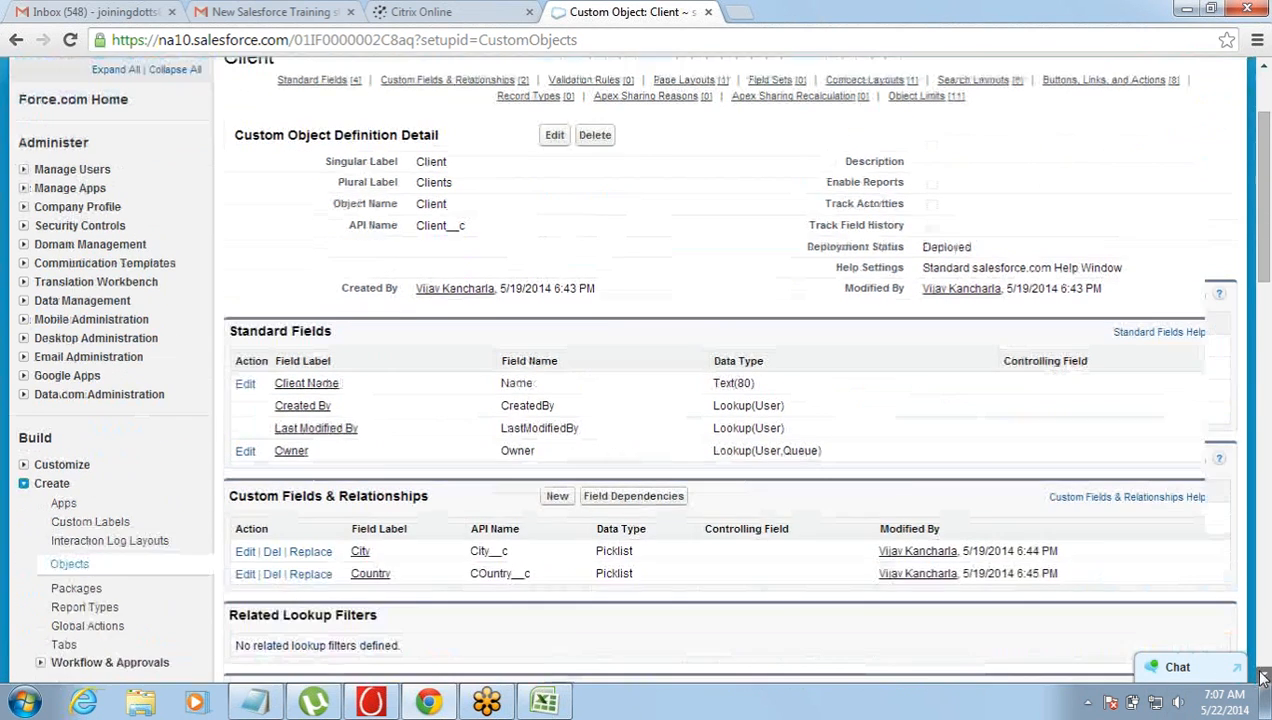
click(372, 499)
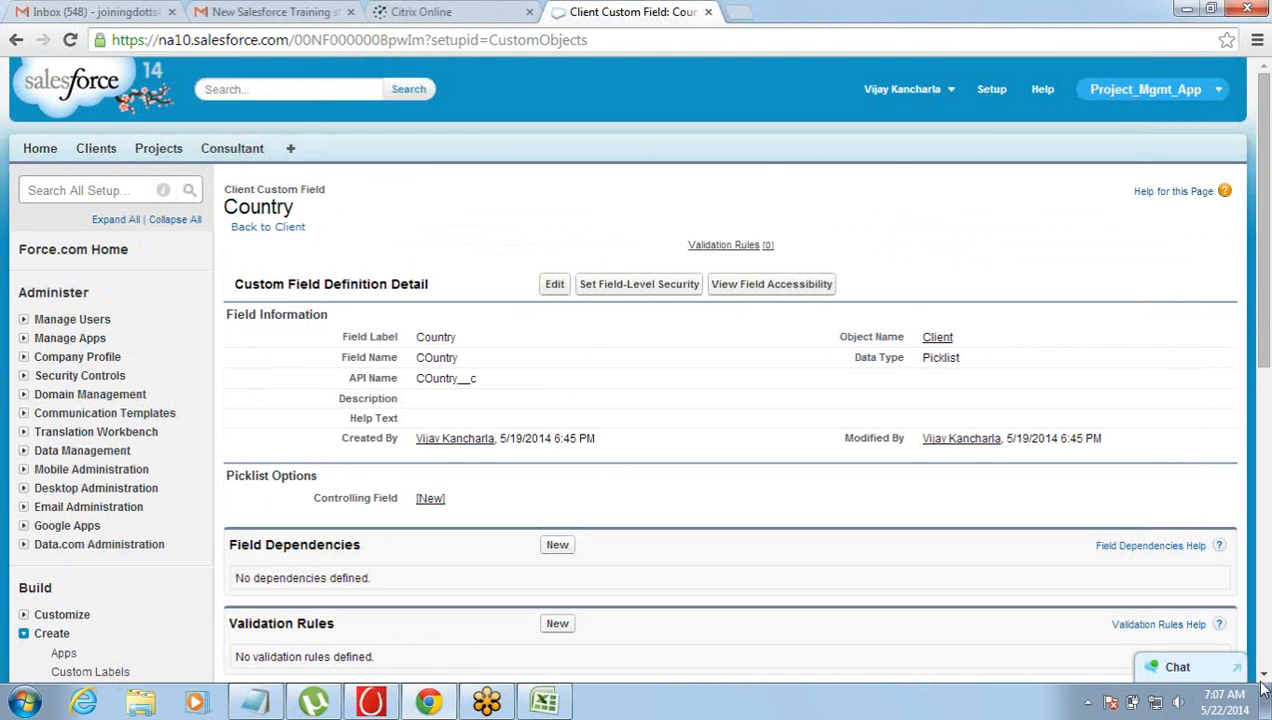
scroll(1250, 676, down, 3)
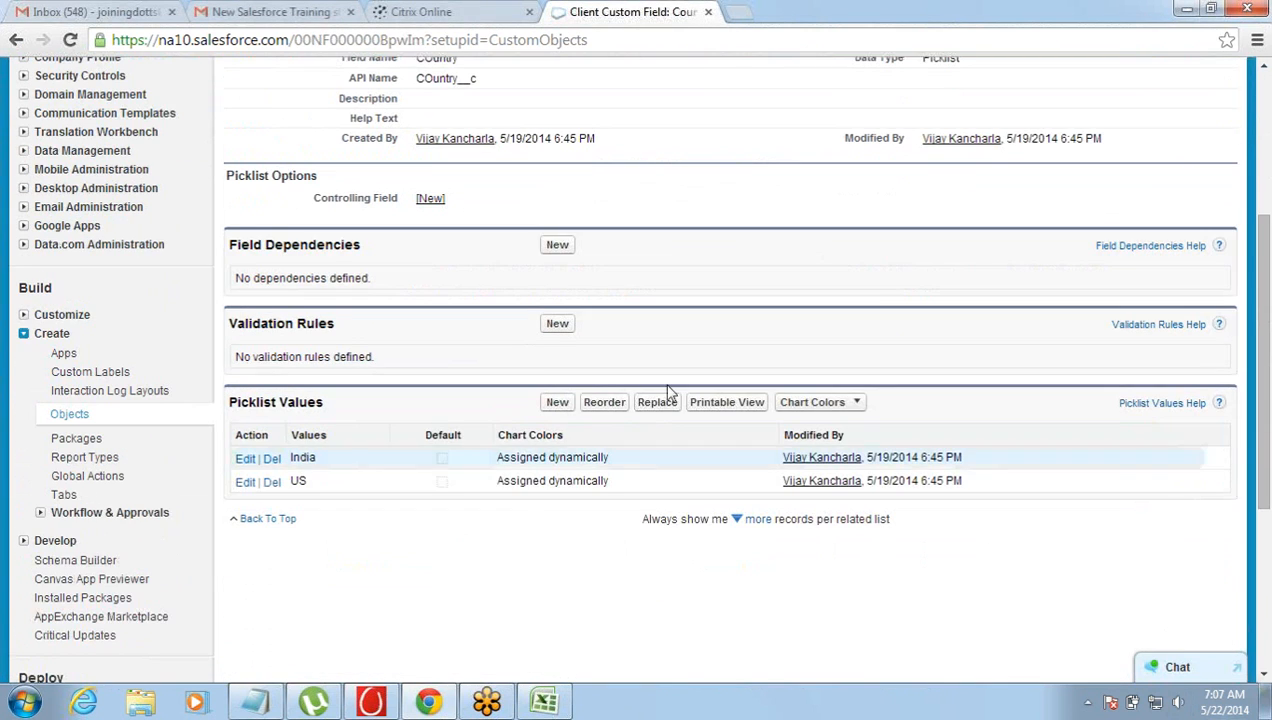
Step: Add Australia and UK as picklist values of the Country field and save them
click(560, 403)
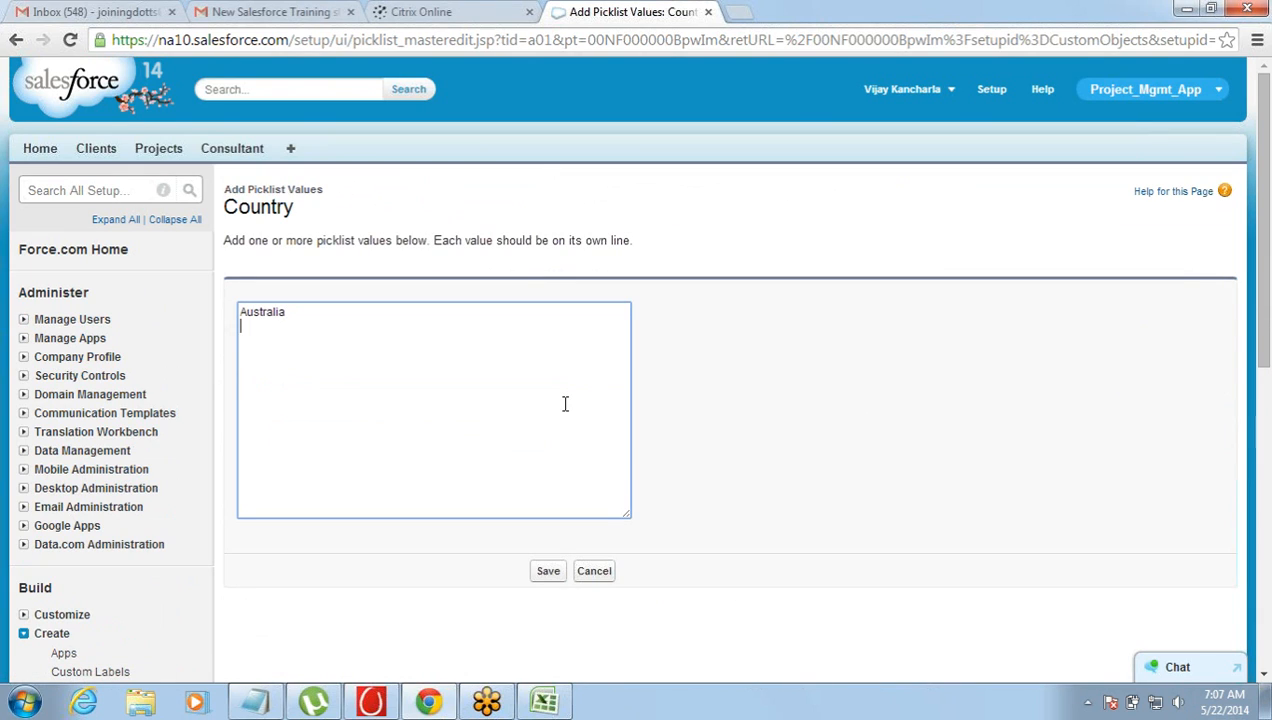
click(551, 571)
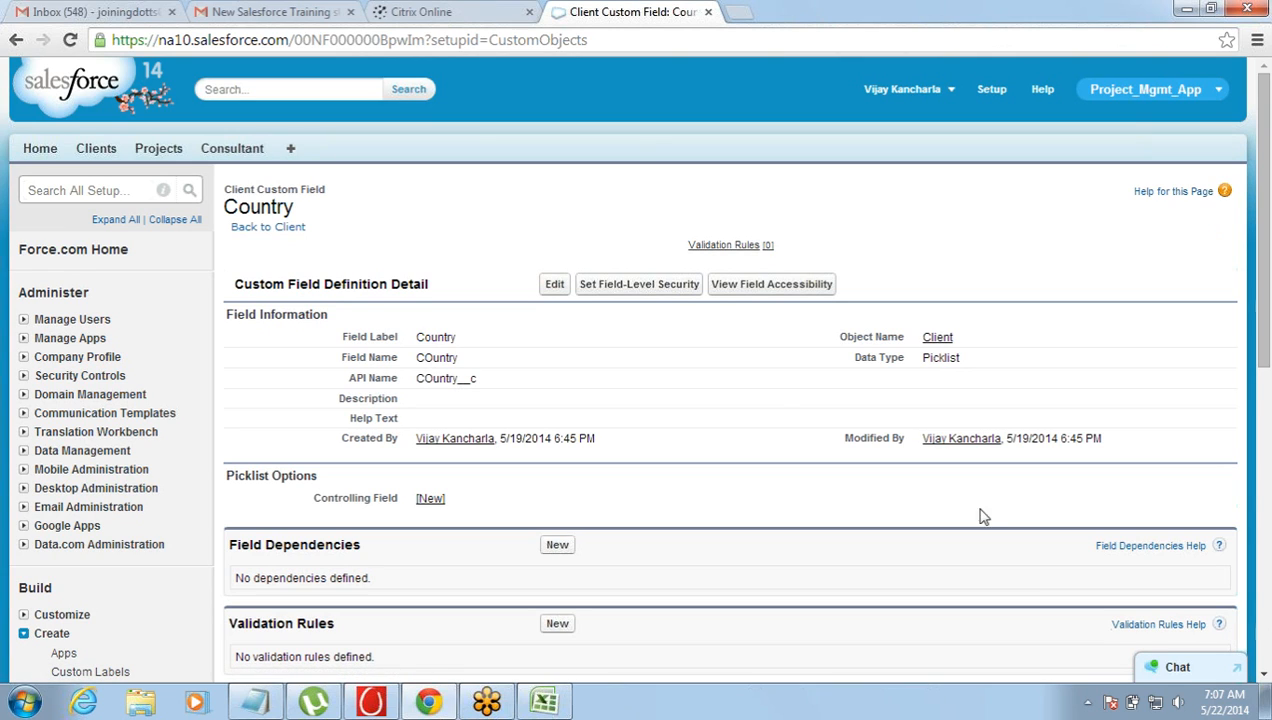
Step: Open a new Client form in a separate browser tab, set Country to India and check which City values are offered
middle_click(98, 150)
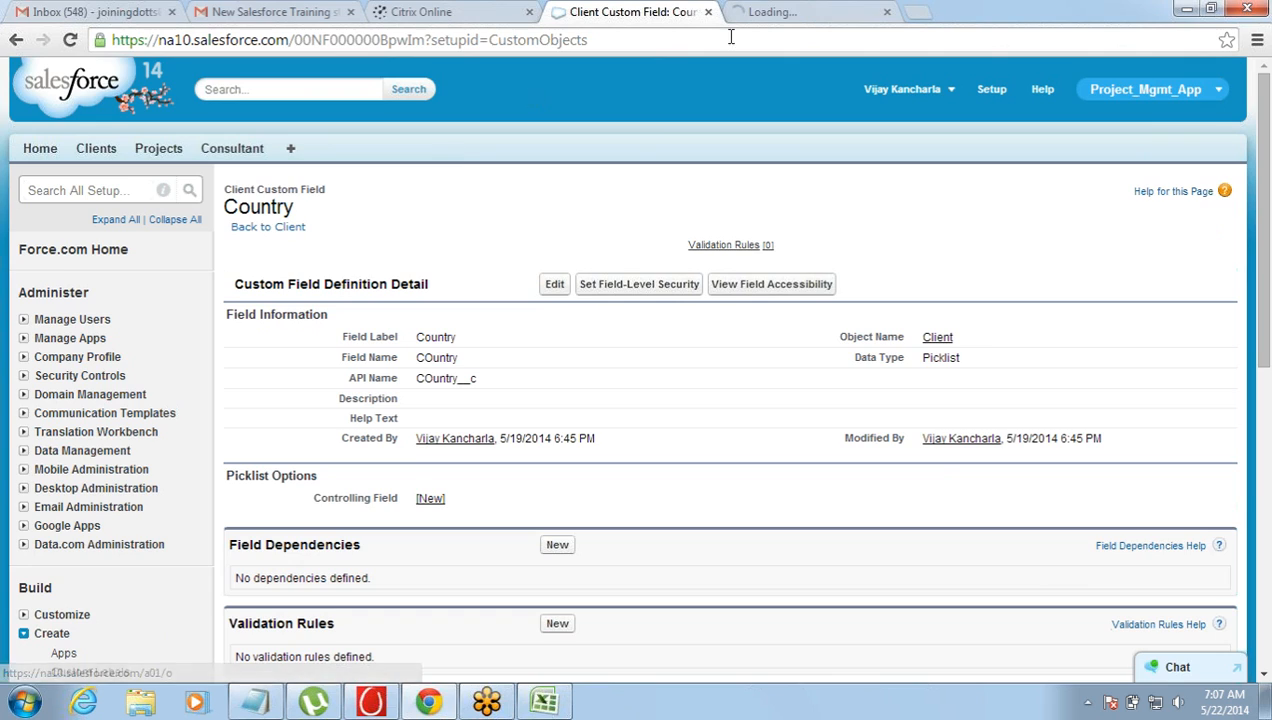
click(809, 12)
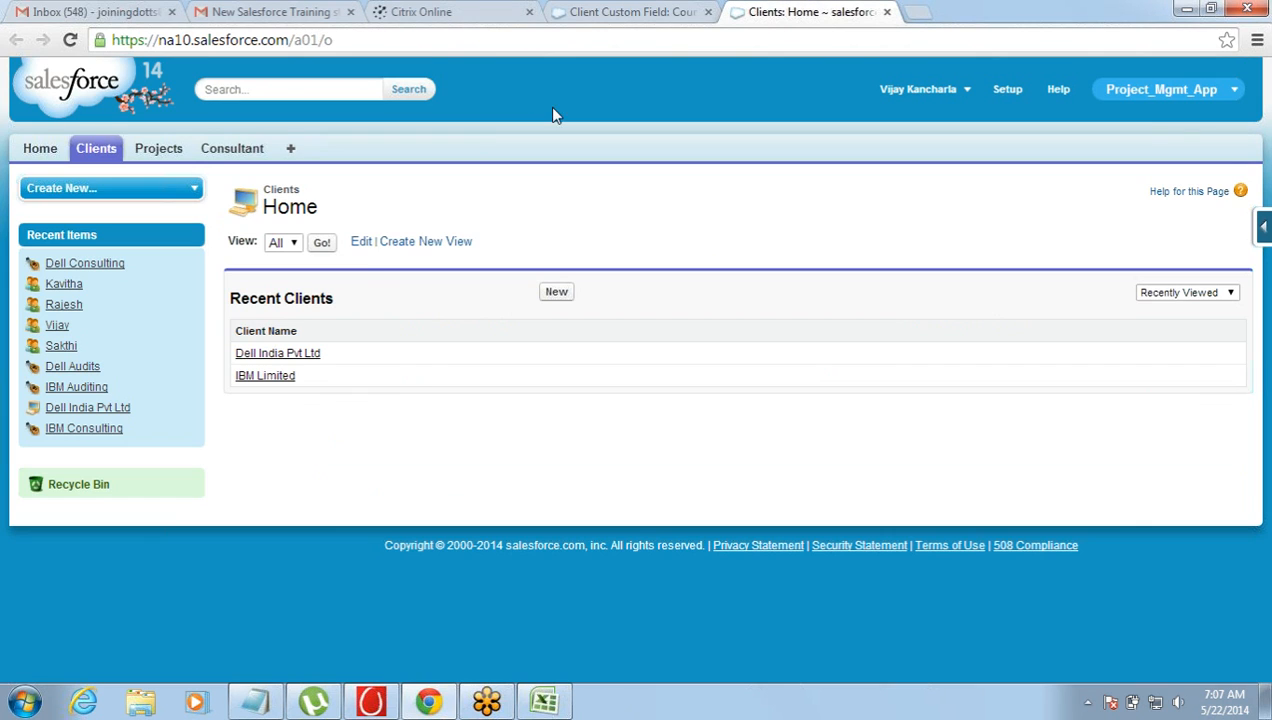
click(558, 292)
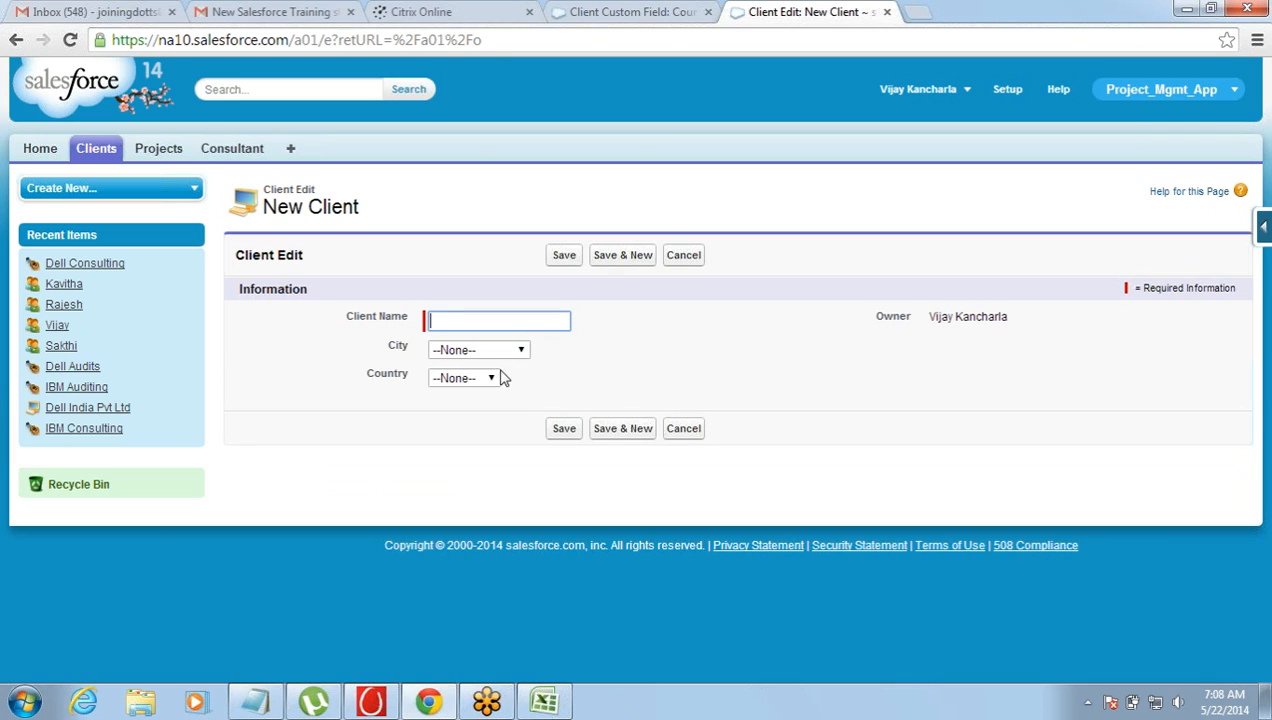
click(494, 379)
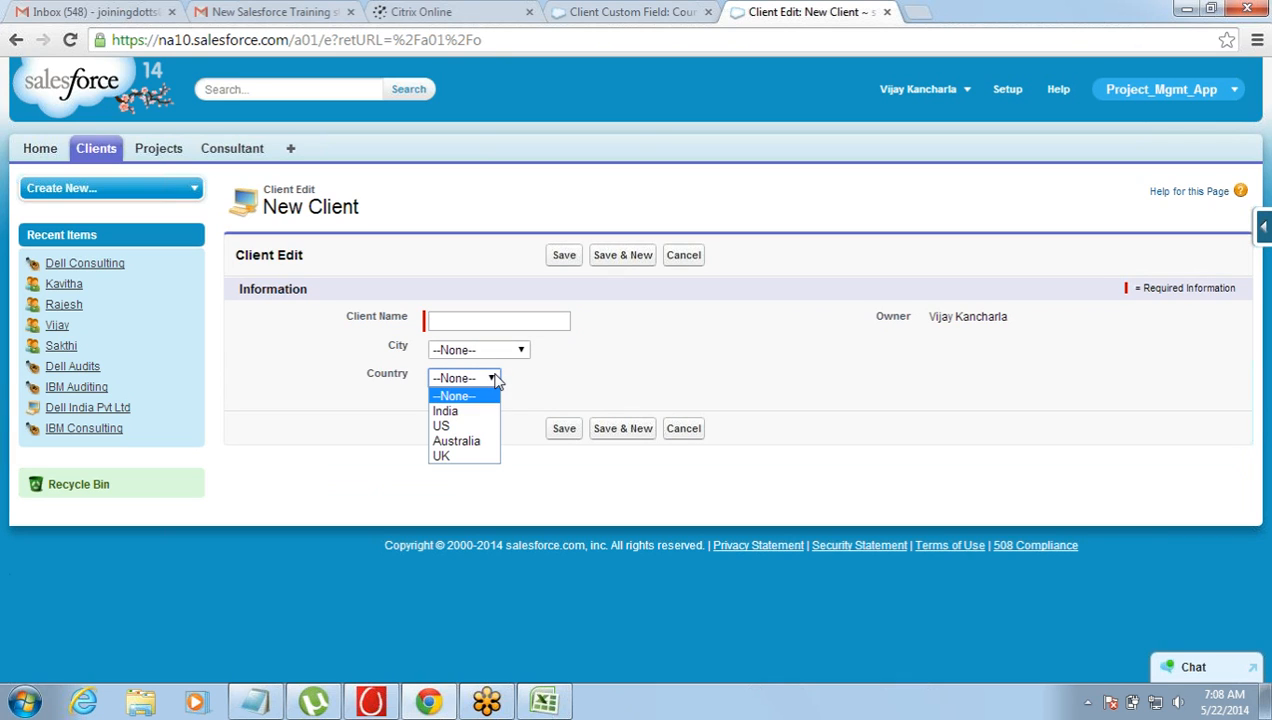
click(478, 413)
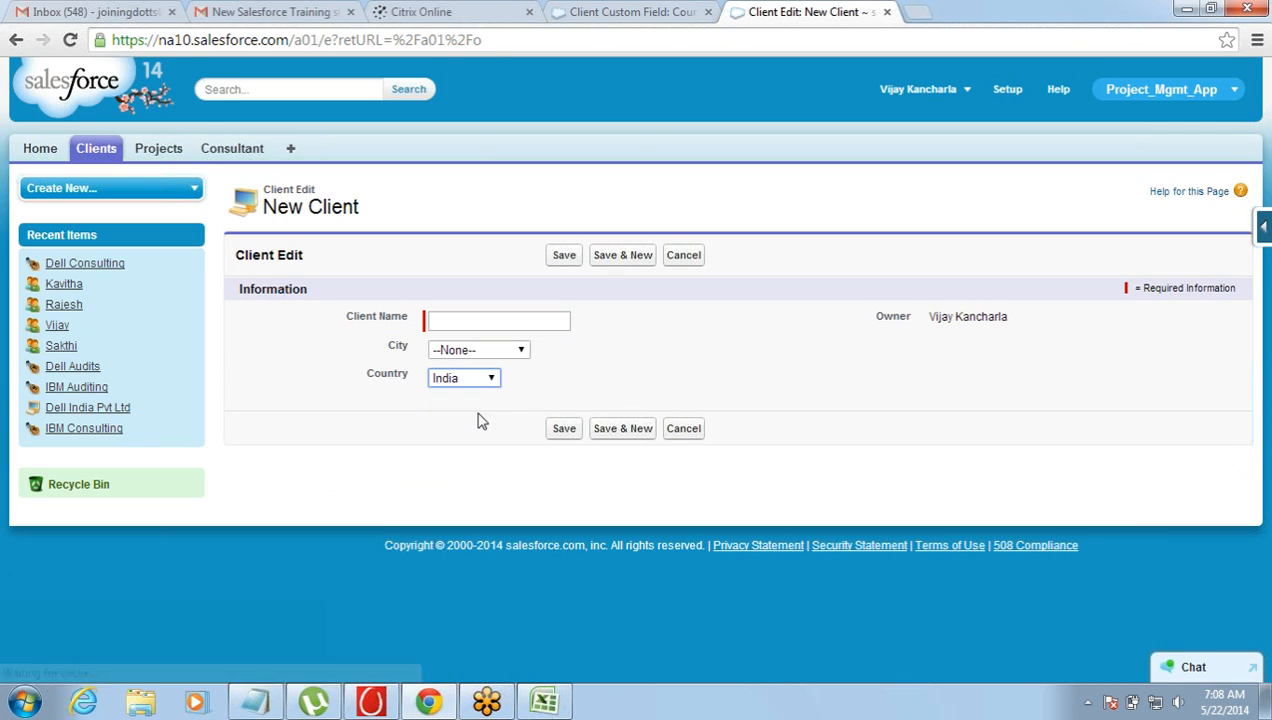
click(515, 352)
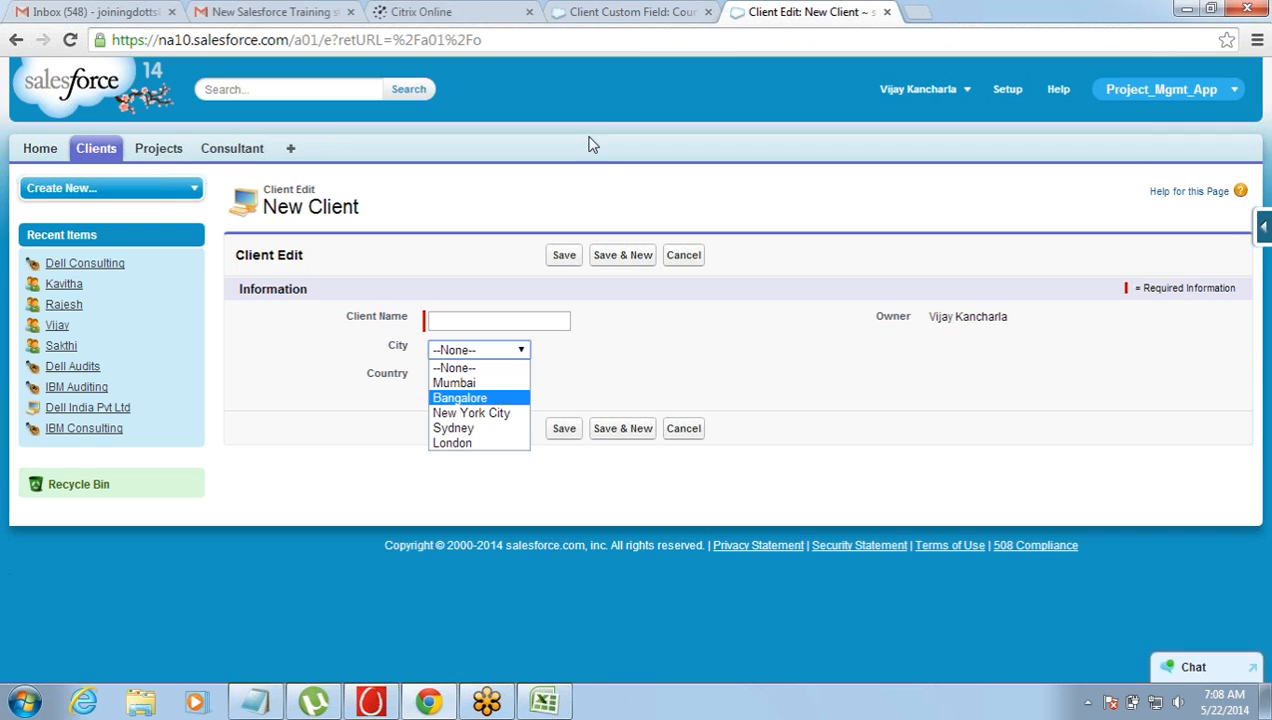
click(335, 417)
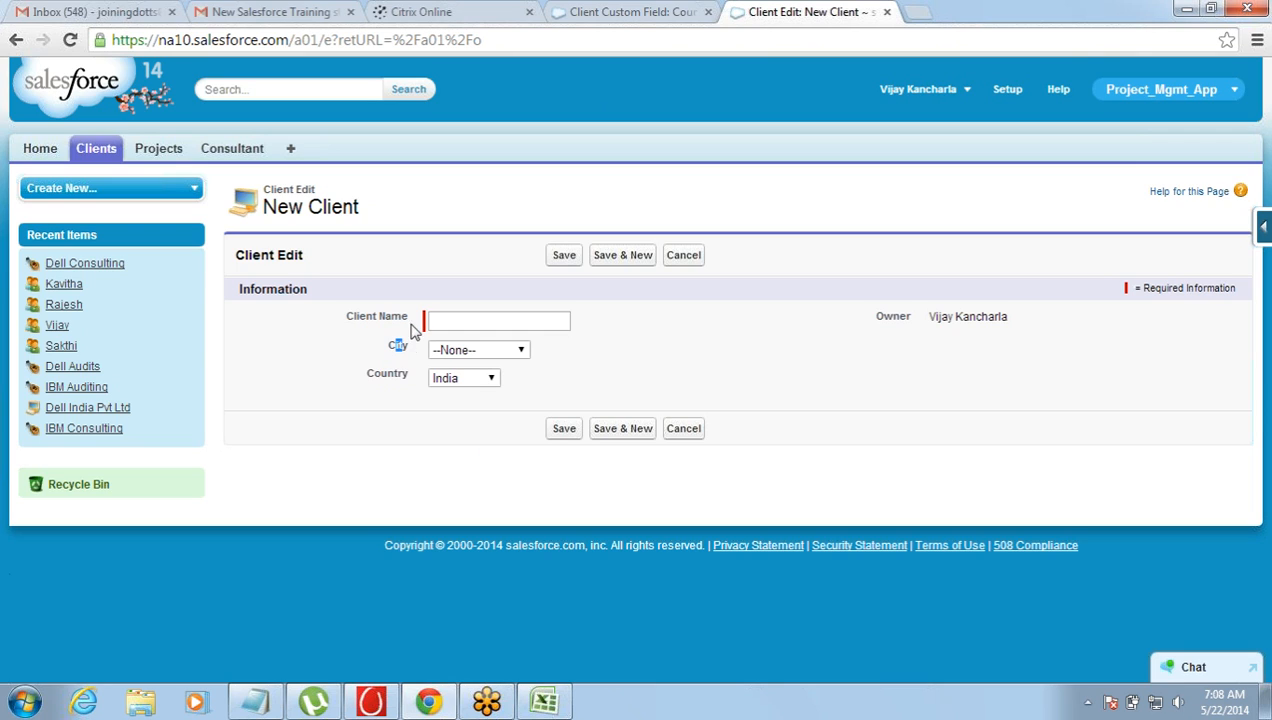
Step: Return to the Country field's definition, check its picklist values and open the Client custom object from the object list
click(620, 18)
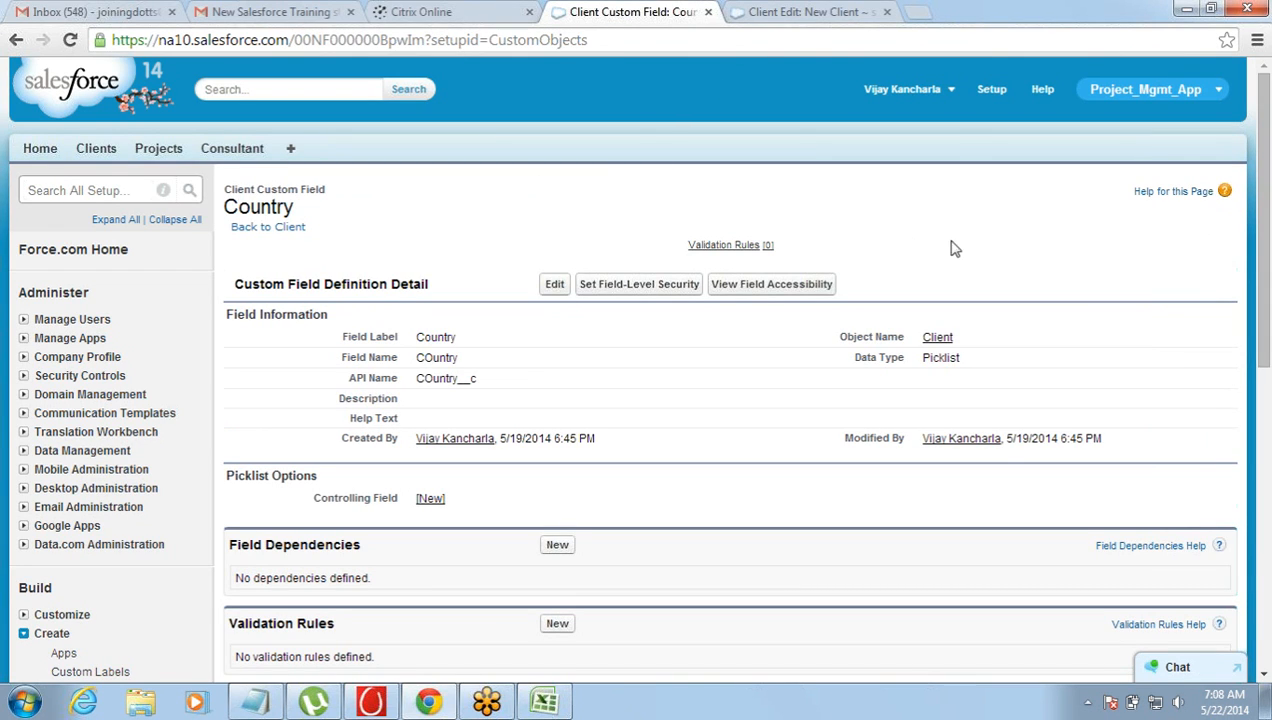
scroll(1266, 110, down, 2)
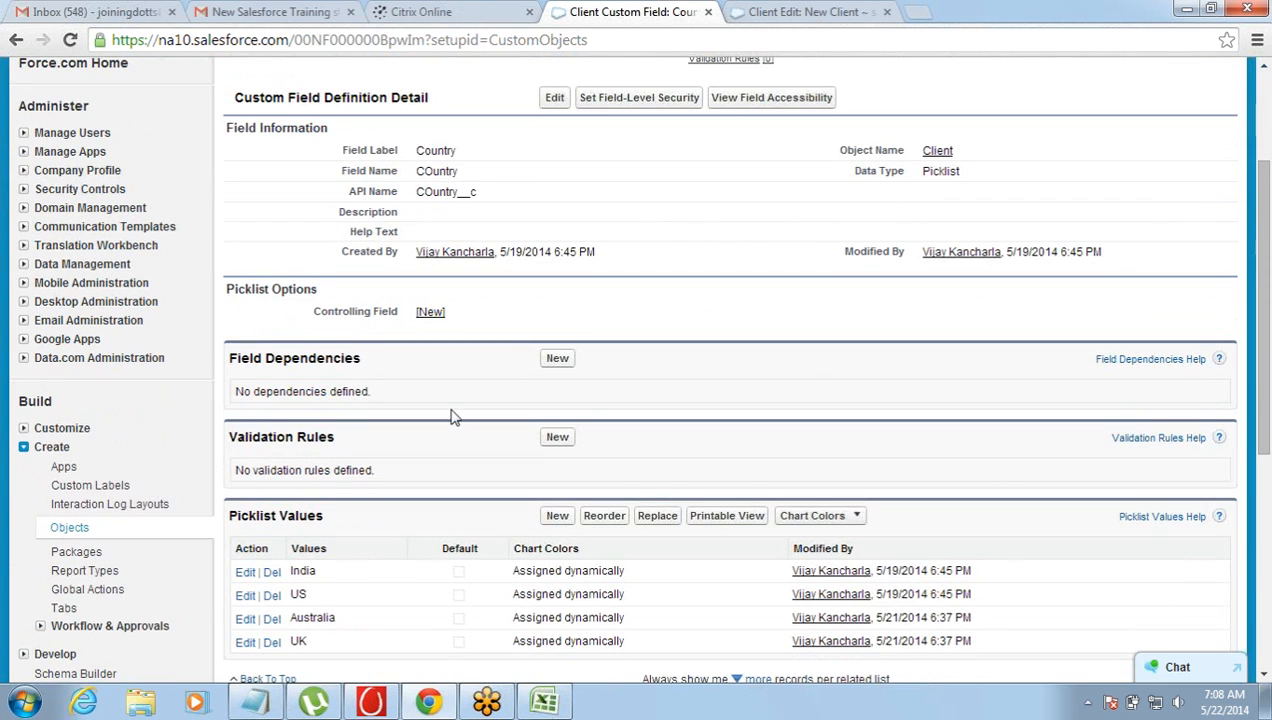
click(68, 529)
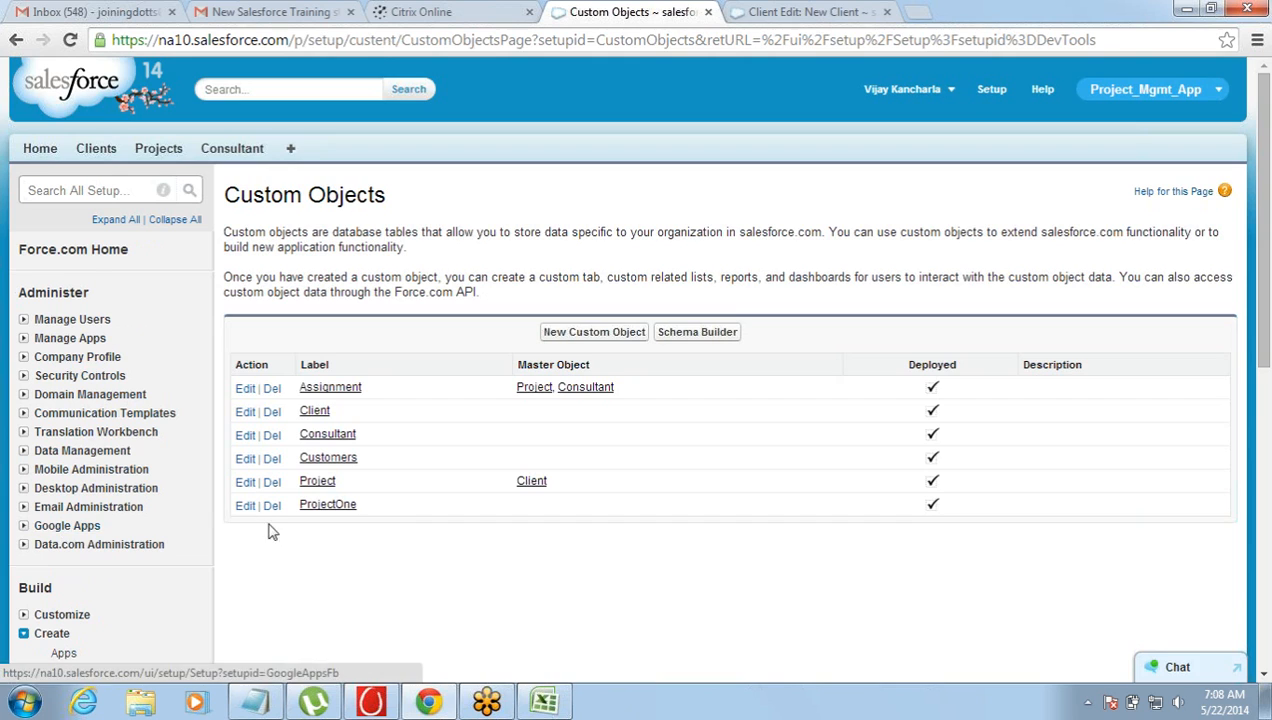
click(312, 418)
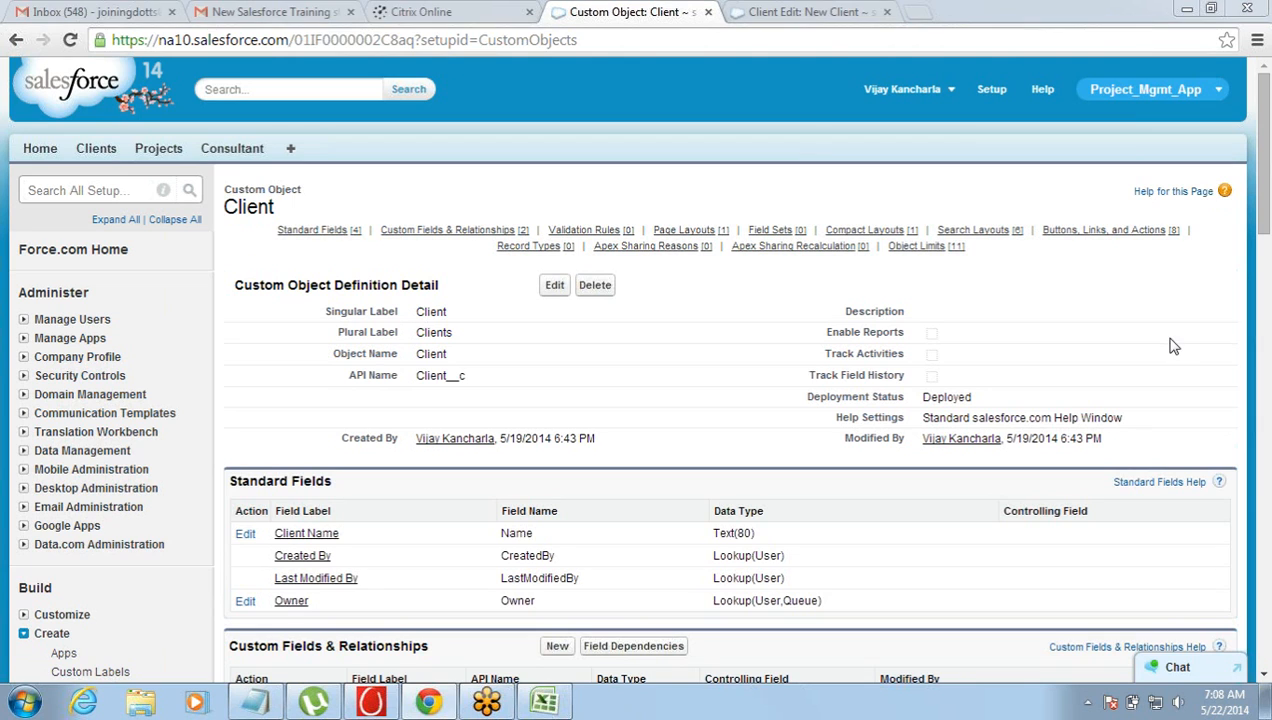
Step: Open the field dependencies page for the Client object's custom fields
scroll(1265, 130, down, 3)
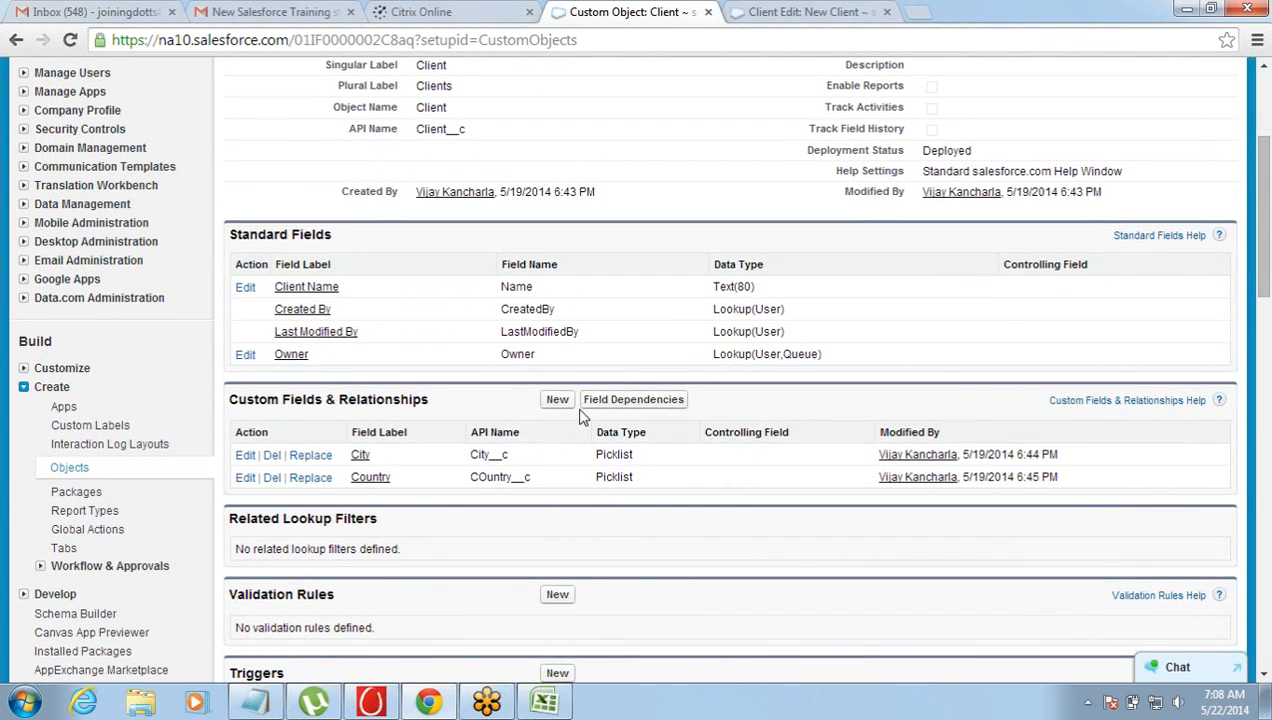
drag(619, 405, 495, 435)
drag(245, 398, 394, 401)
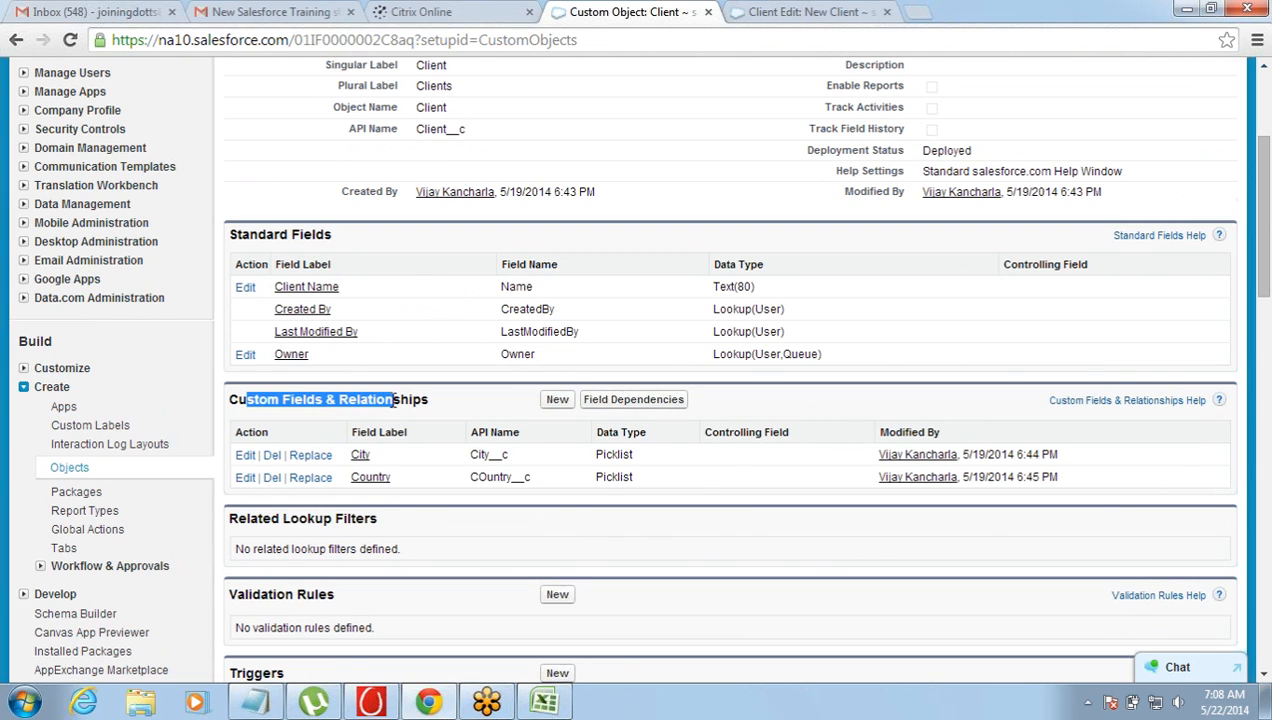
click(394, 401)
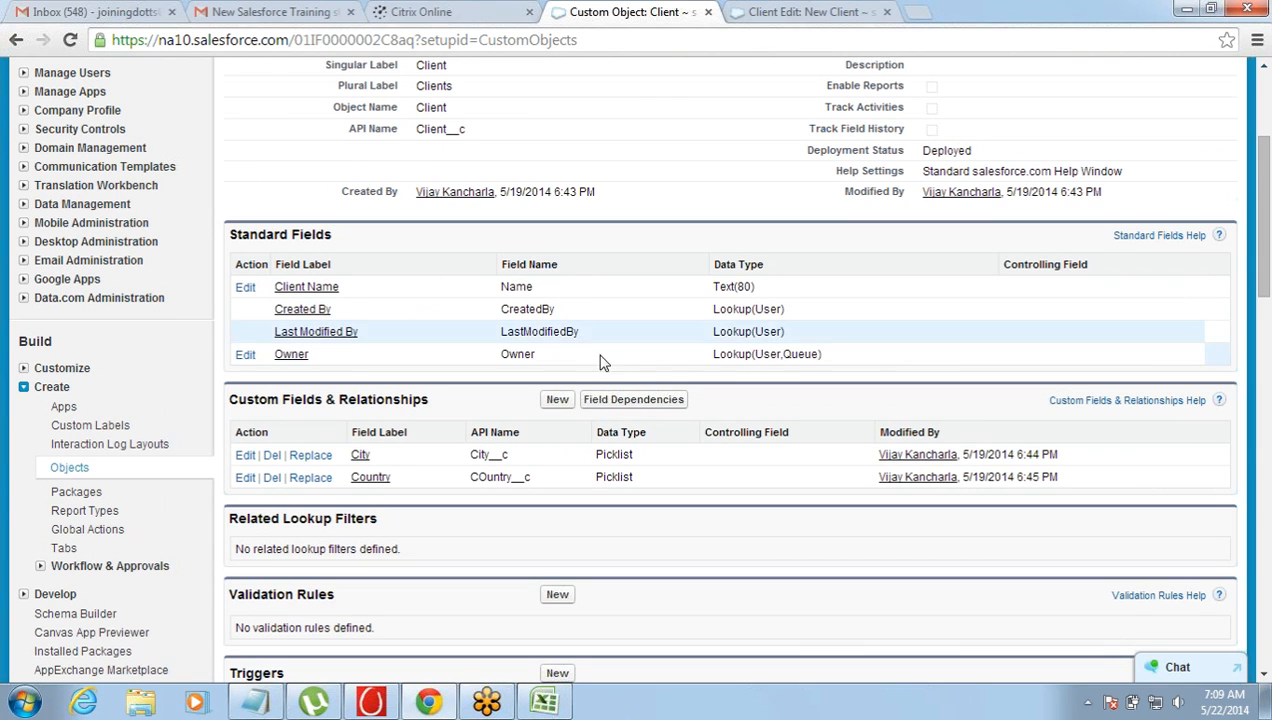
click(630, 400)
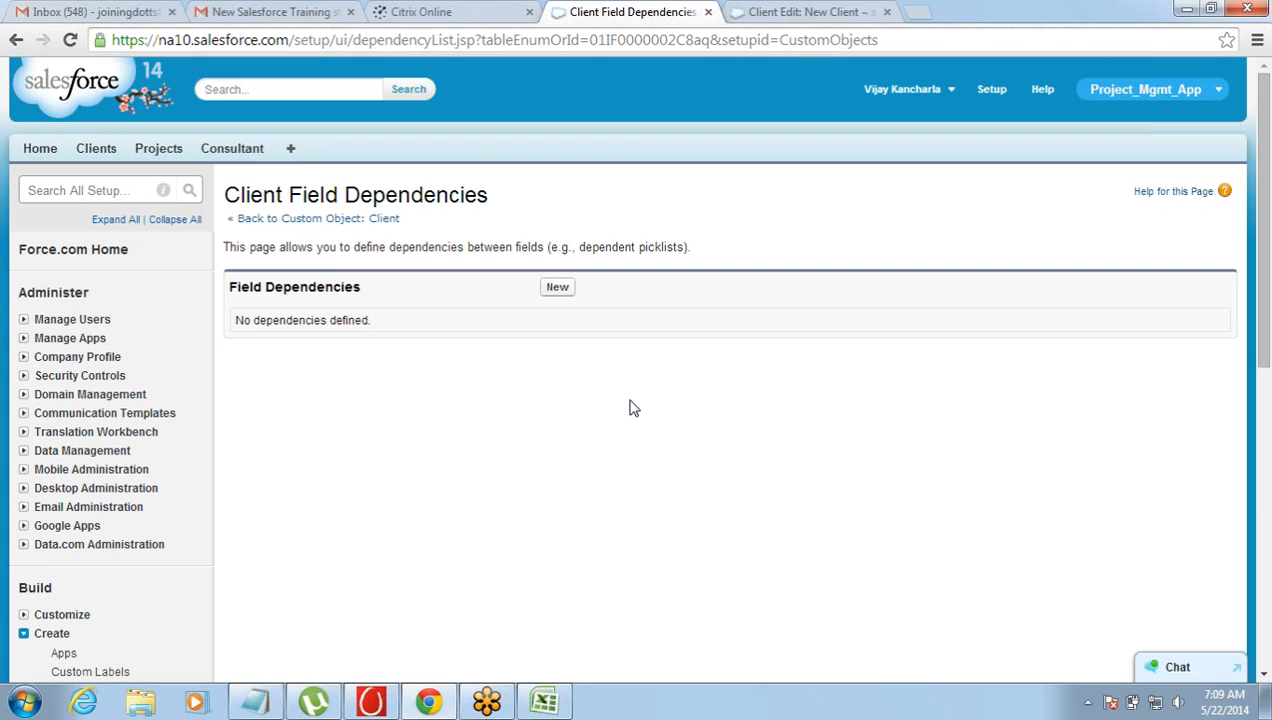
Step: Create a new field dependency with Country as controlling field and City as dependent field, and continue to its filter rules
click(557, 292)
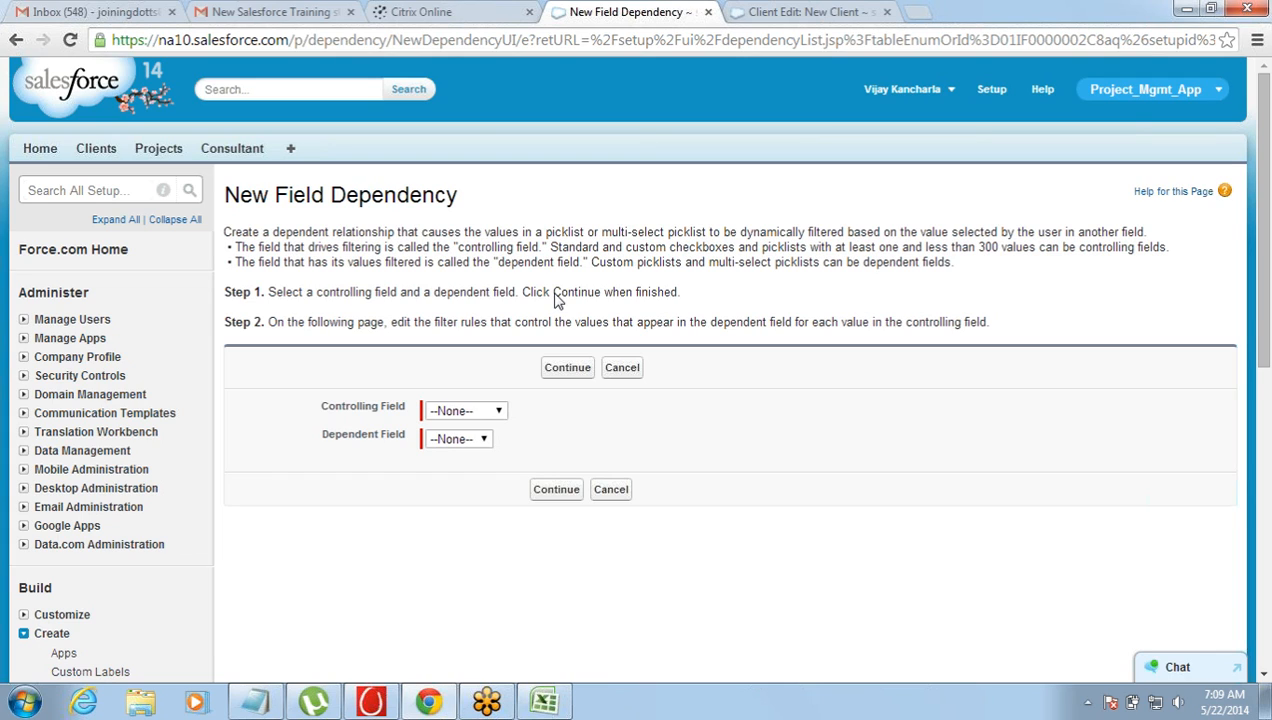
click(477, 421)
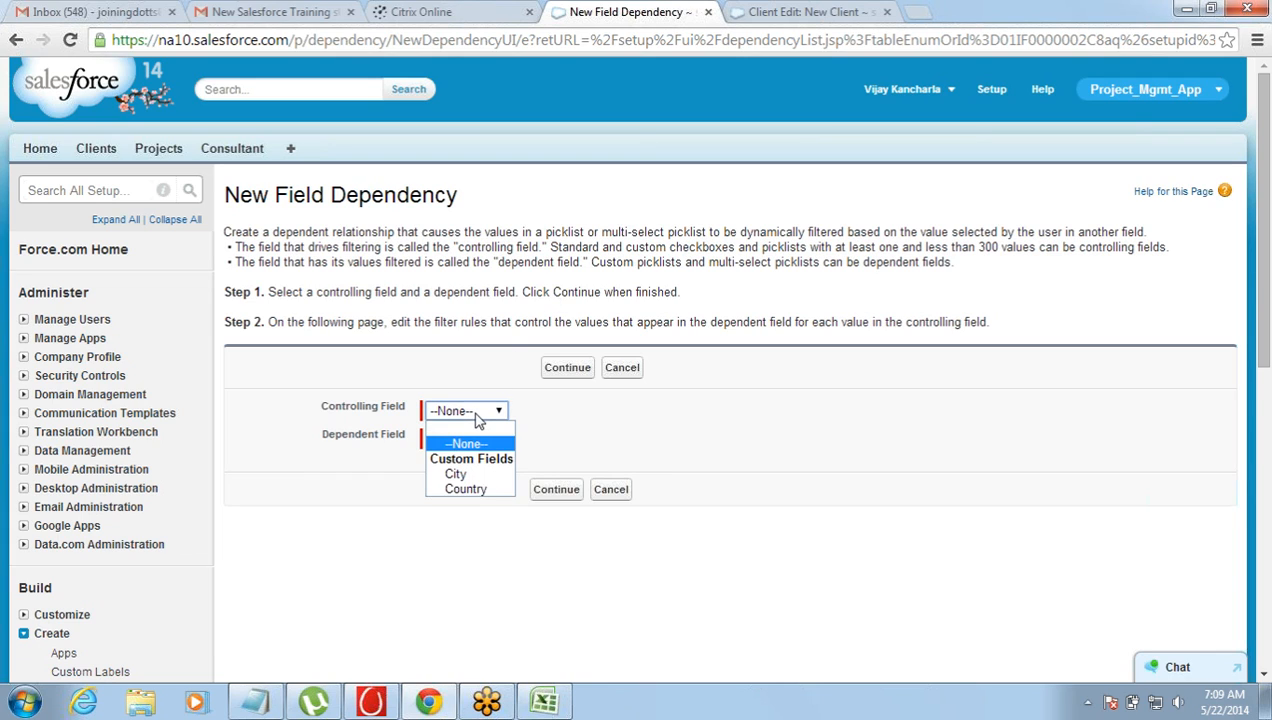
click(468, 489)
click(466, 440)
click(458, 467)
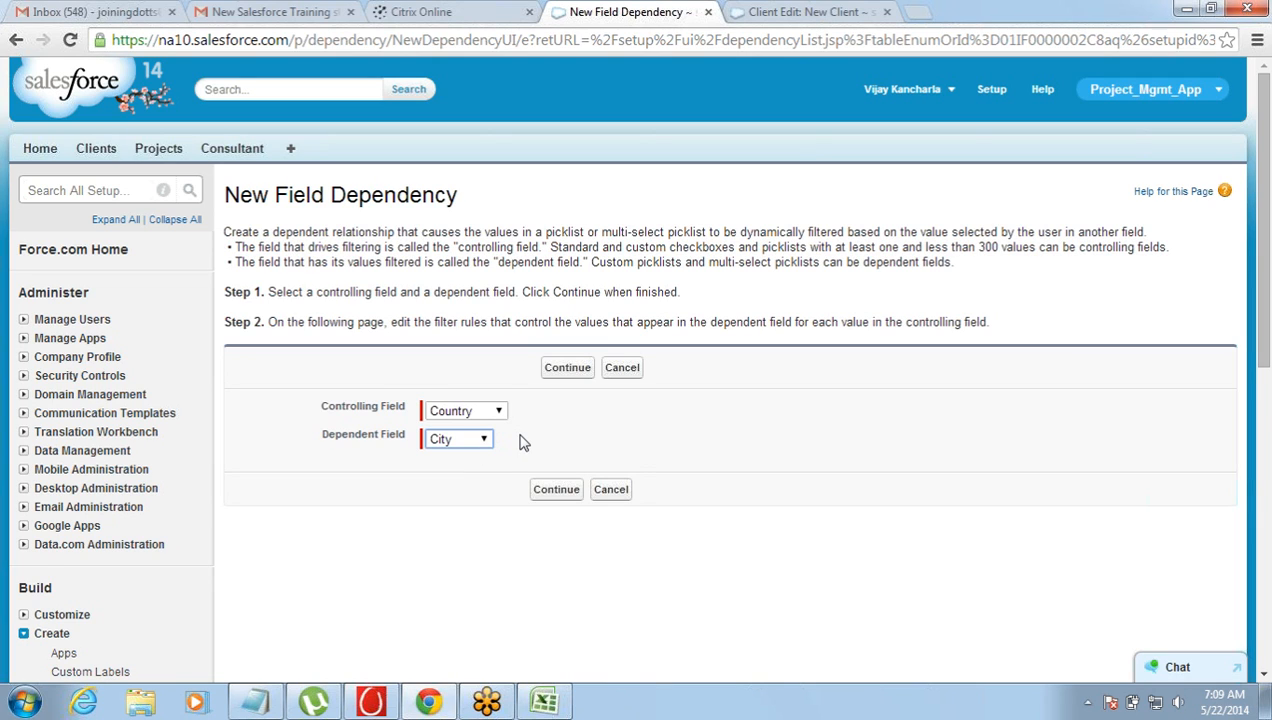
click(566, 368)
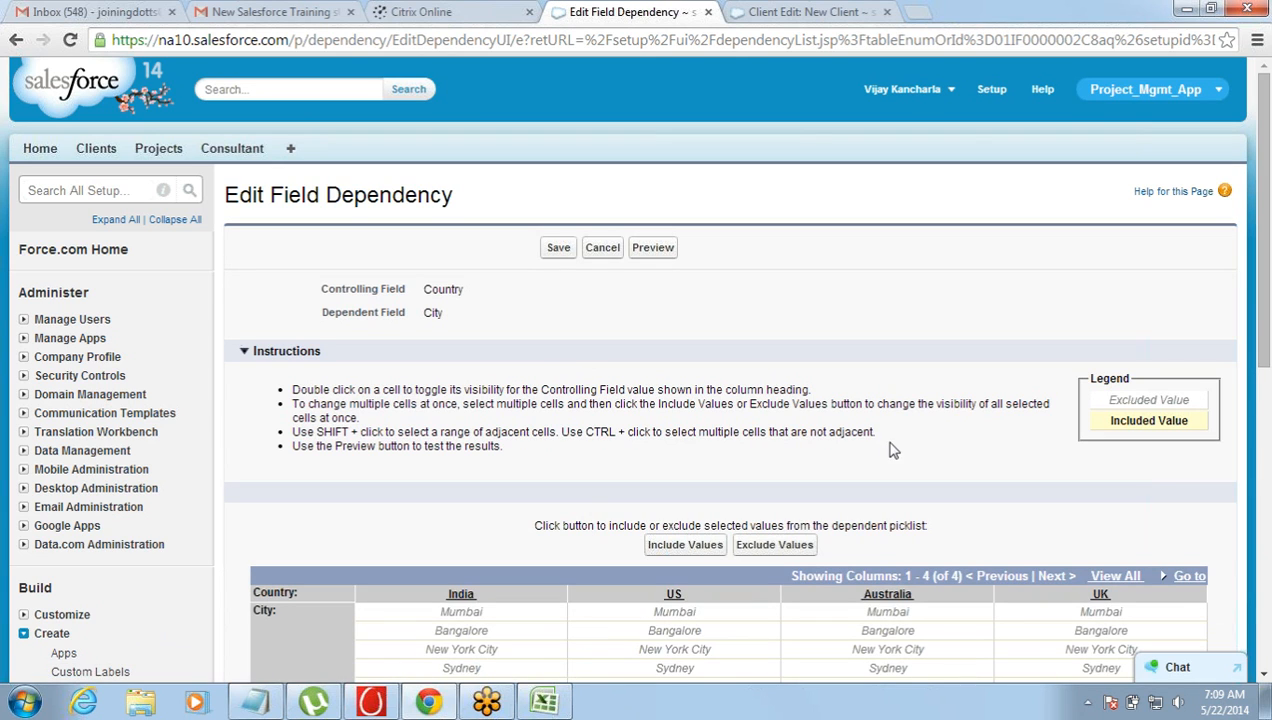
Step: Include Mumbai and Bangalore for India, New York City for US, Sydney for Australia and London for UK, and save the dependency
scroll(1265, 118, down, 2)
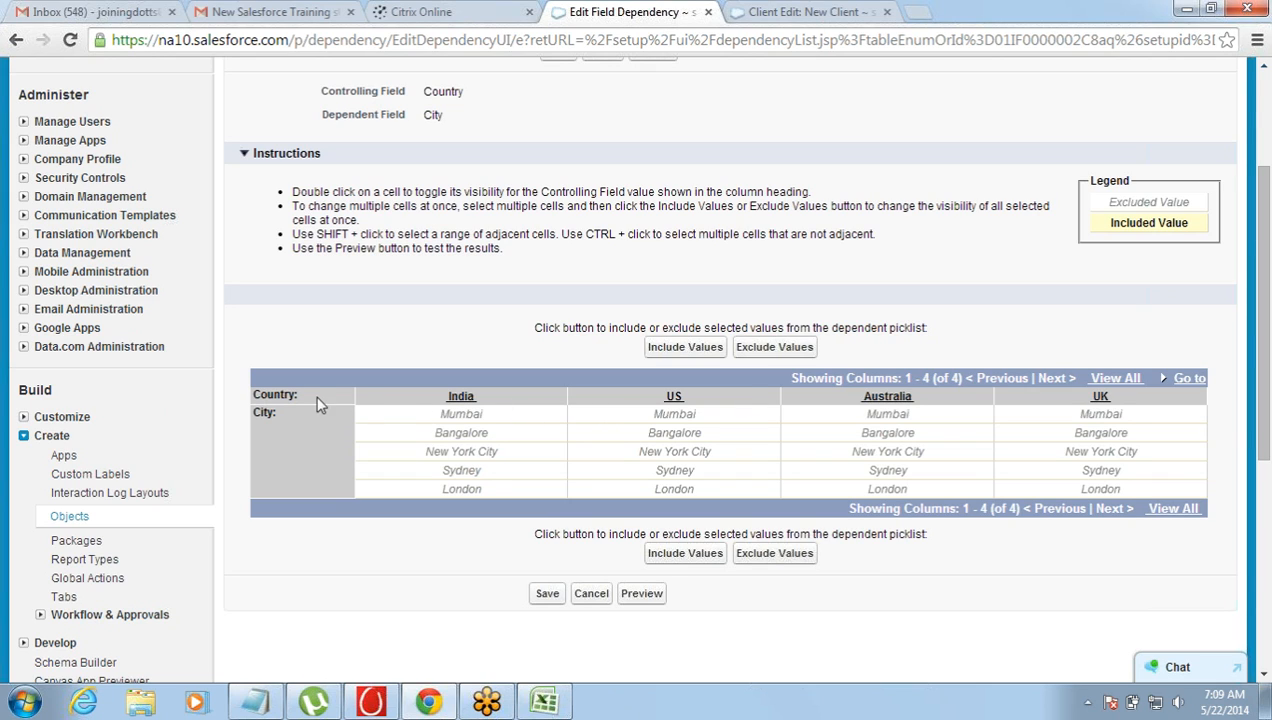
drag(281, 413, 258, 426)
click(476, 416)
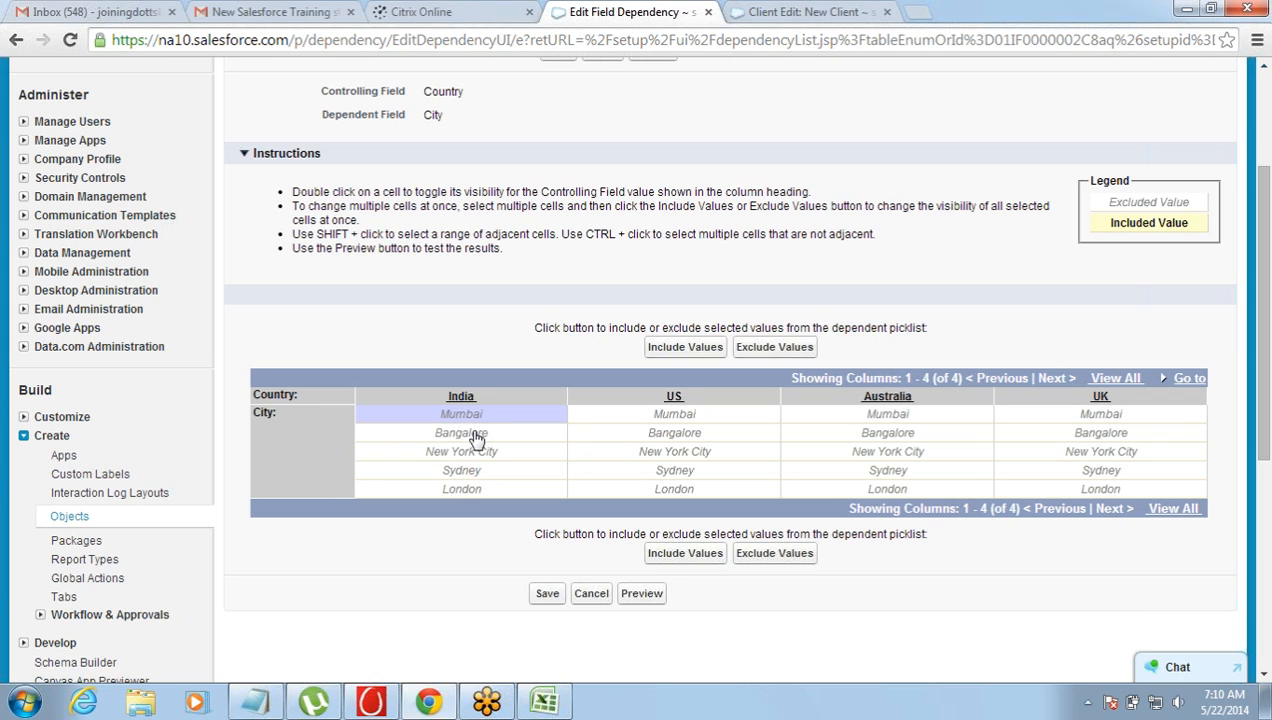
shift+click(476, 436)
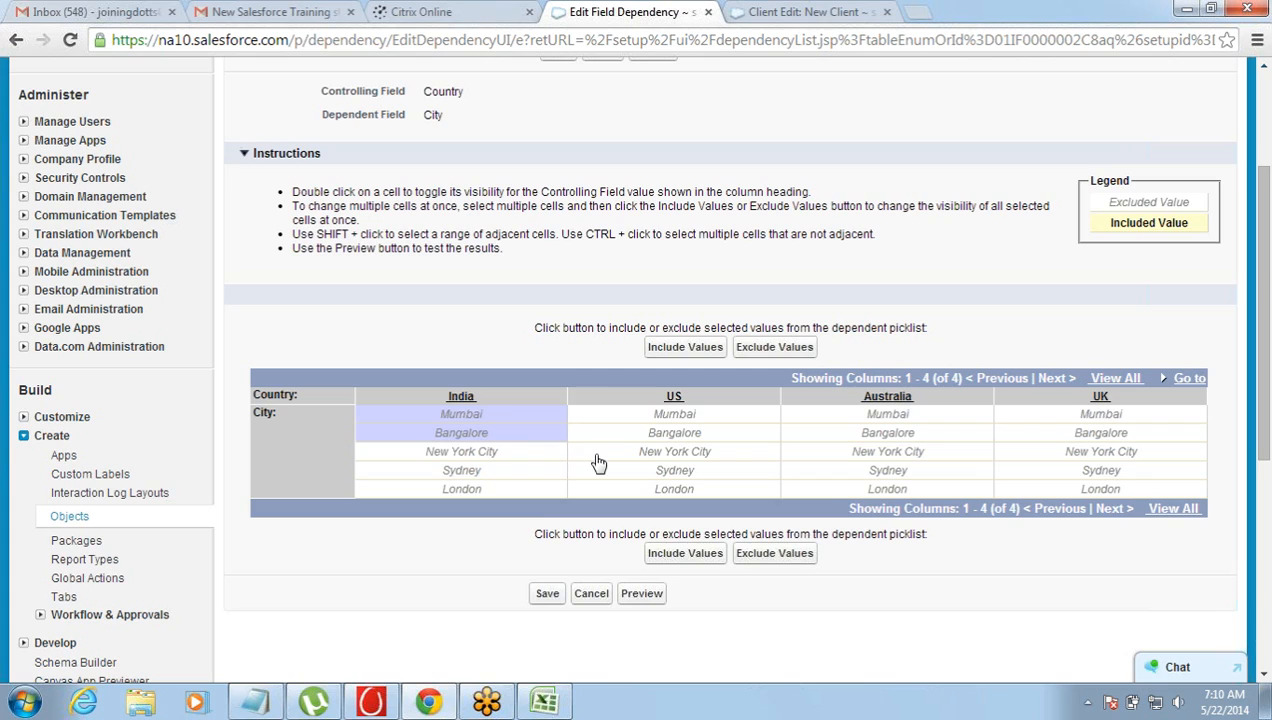
ctrl+click(640, 452)
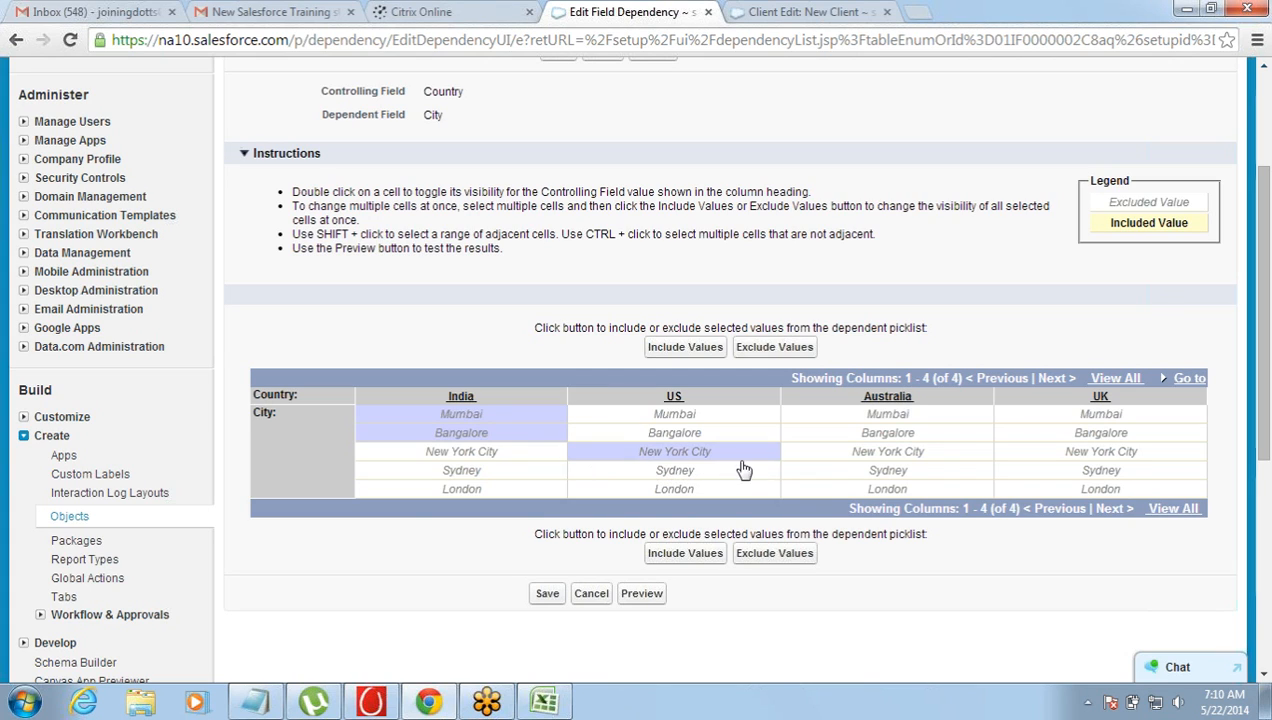
ctrl+click(848, 472)
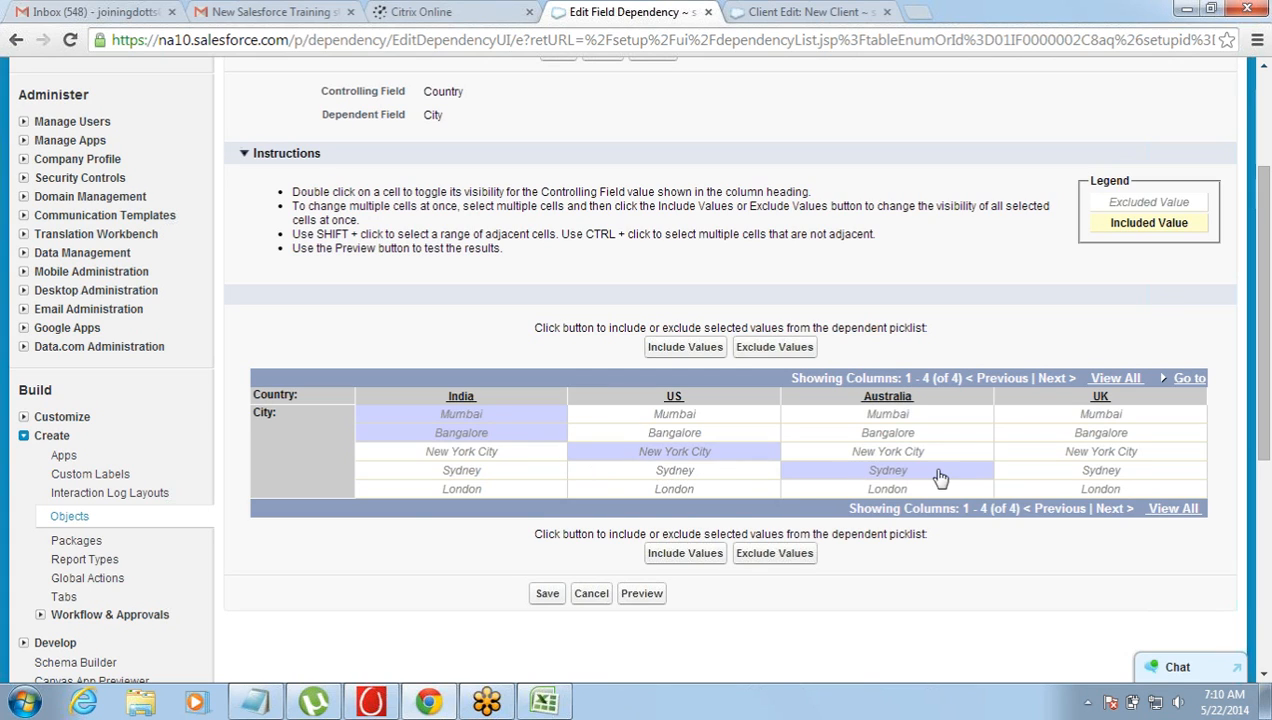
ctrl+click(1050, 491)
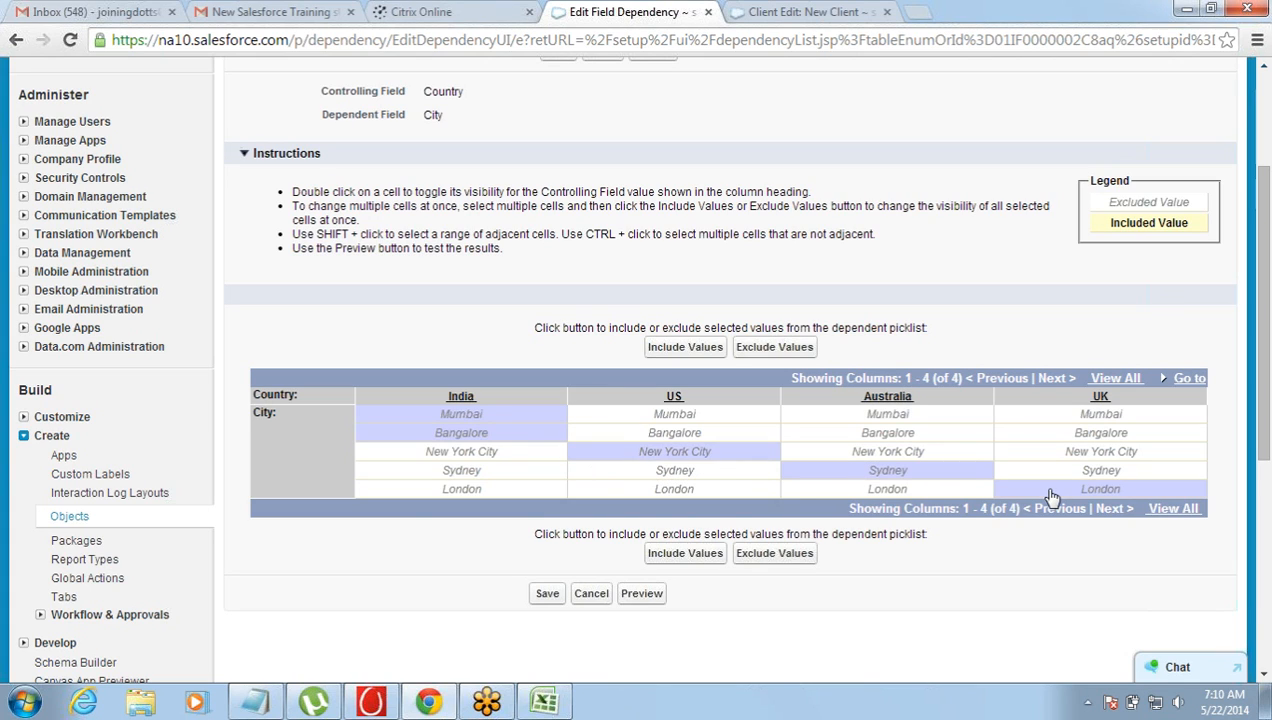
double_click(461, 433)
drag(584, 234, 695, 236)
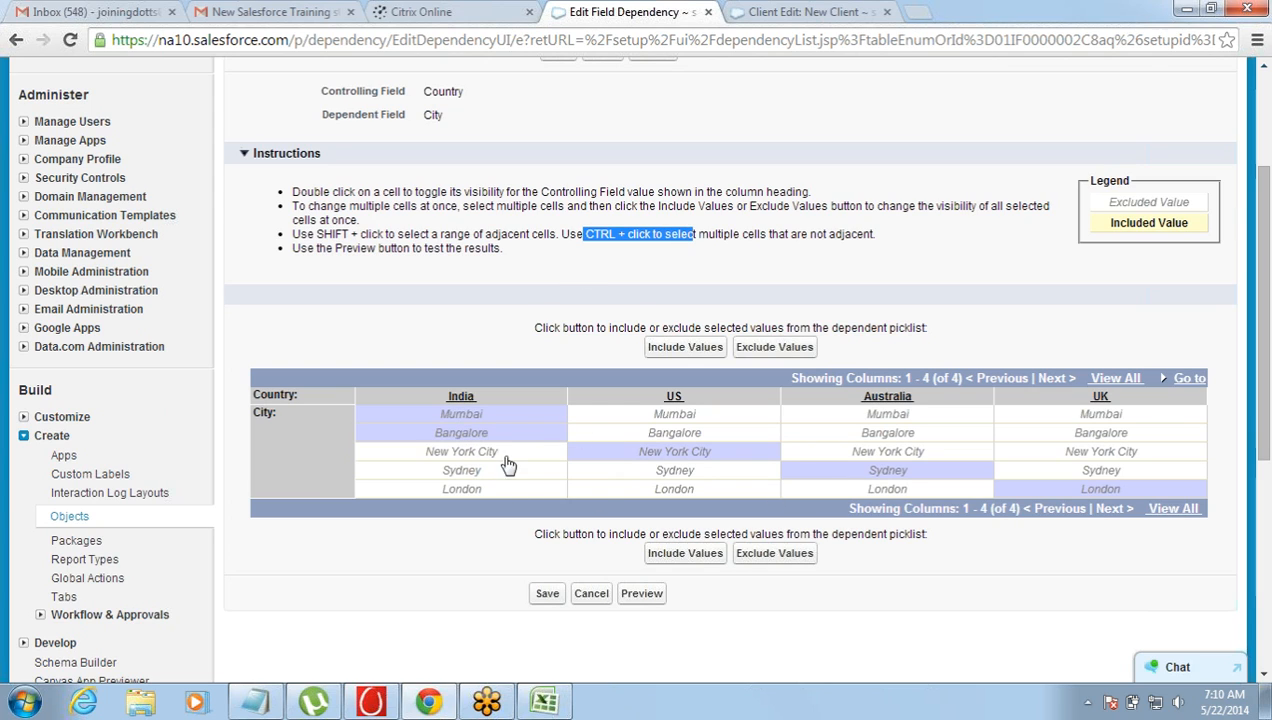
click(684, 352)
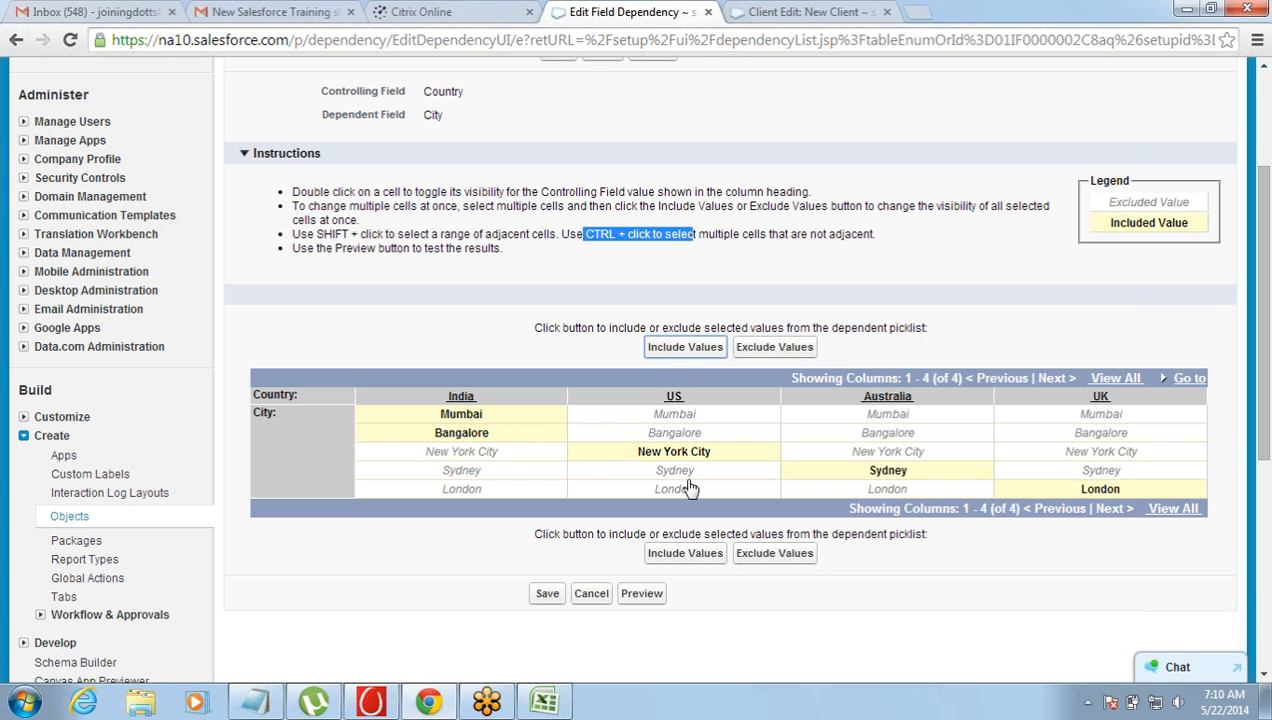
click(547, 595)
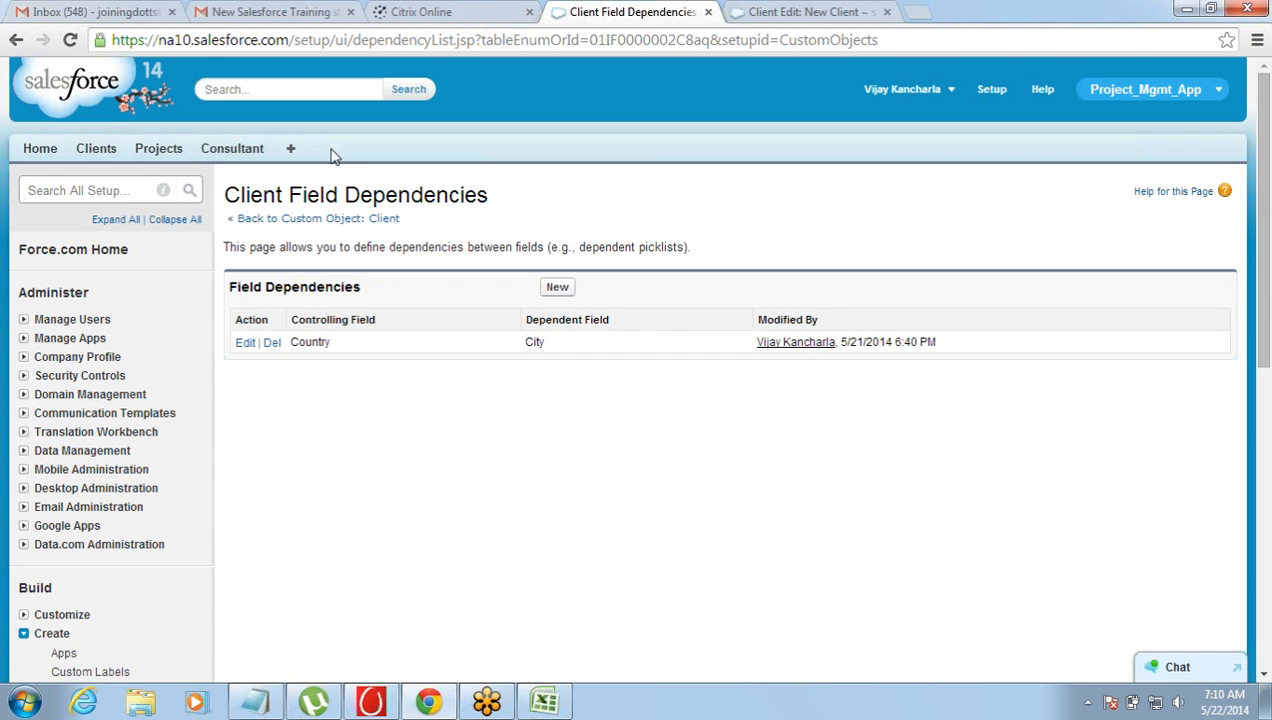
Step: Go back to the Clients tab, open a fresh New Client form and view the dependency hint of the City field
drag(325, 191, 340, 195)
click(755, 12)
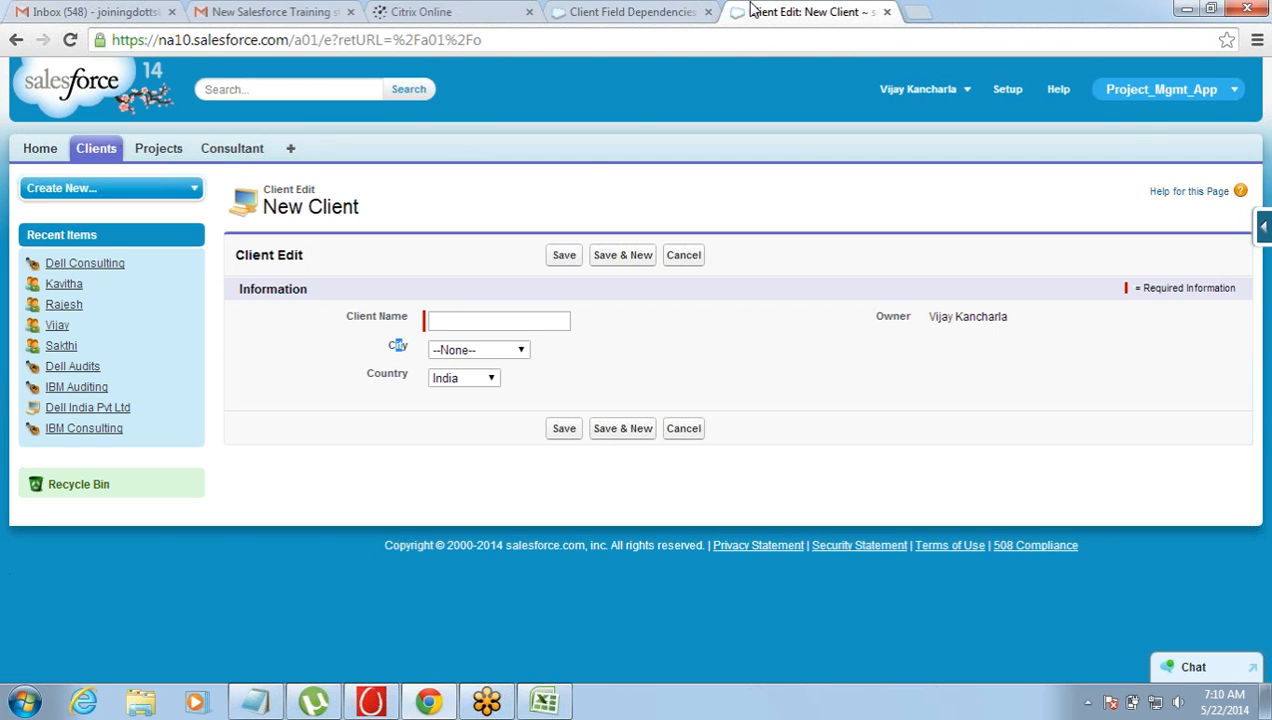
click(105, 150)
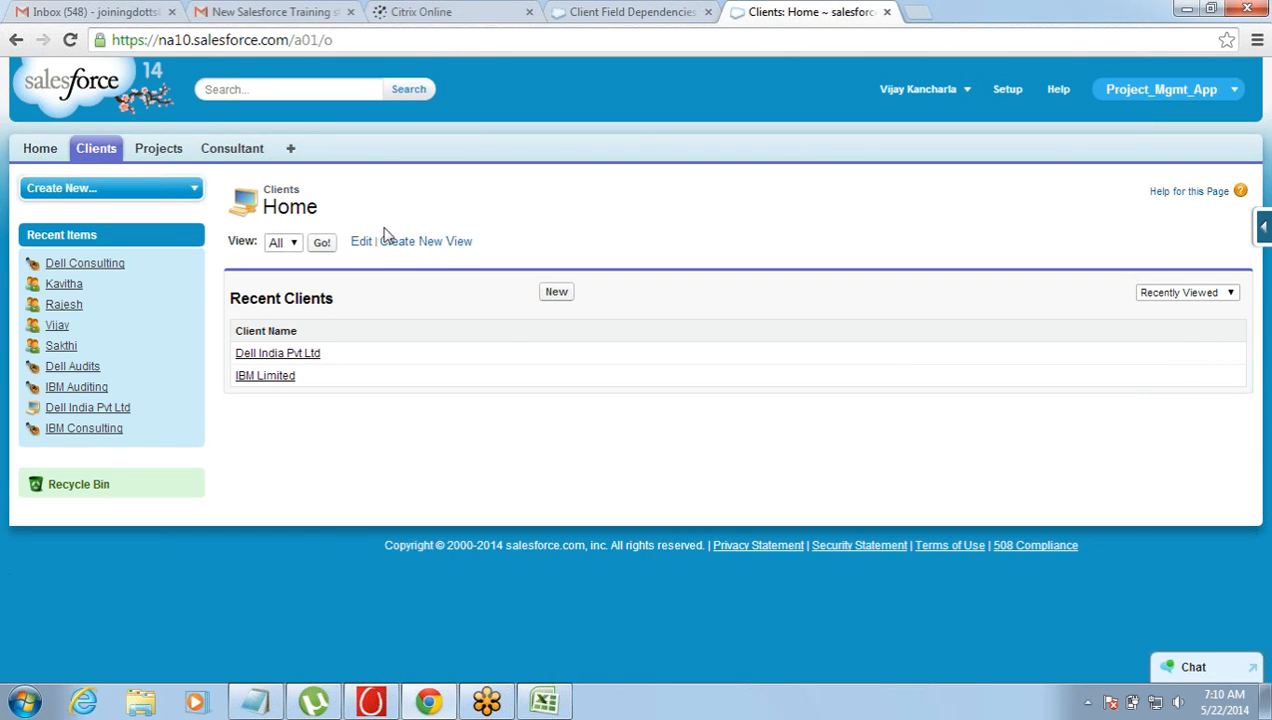
click(560, 294)
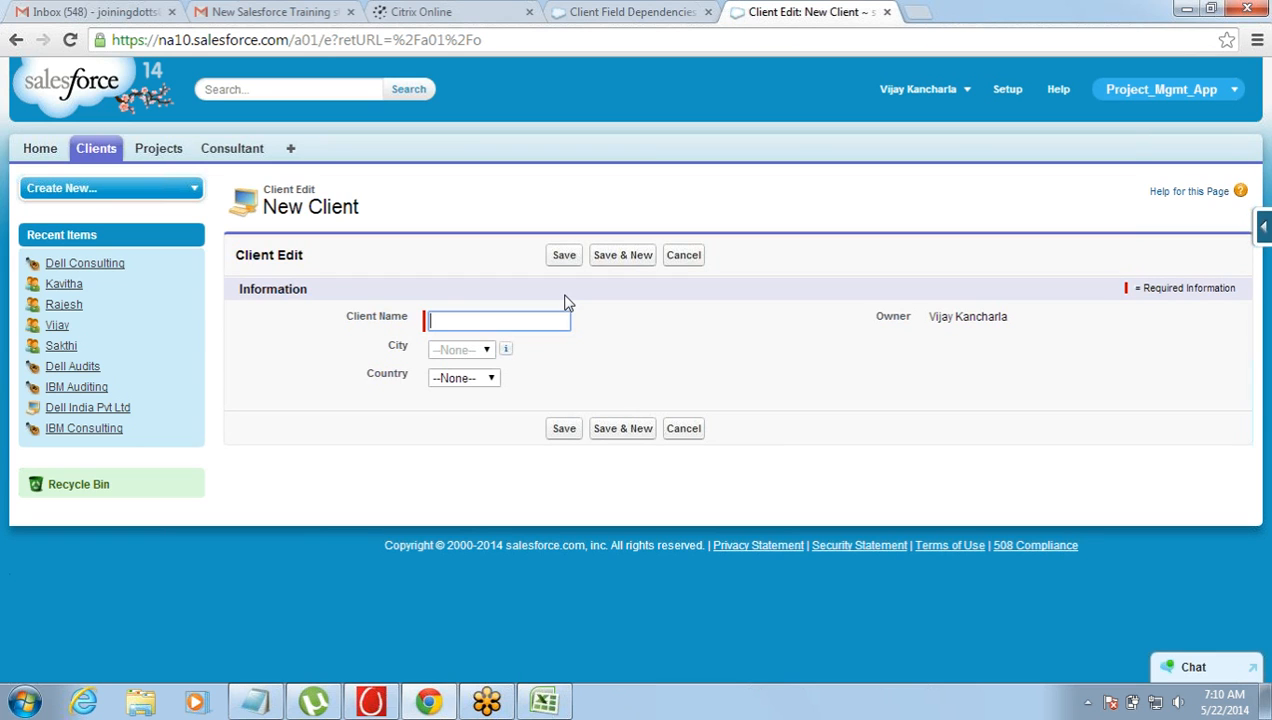
drag(389, 347, 410, 353)
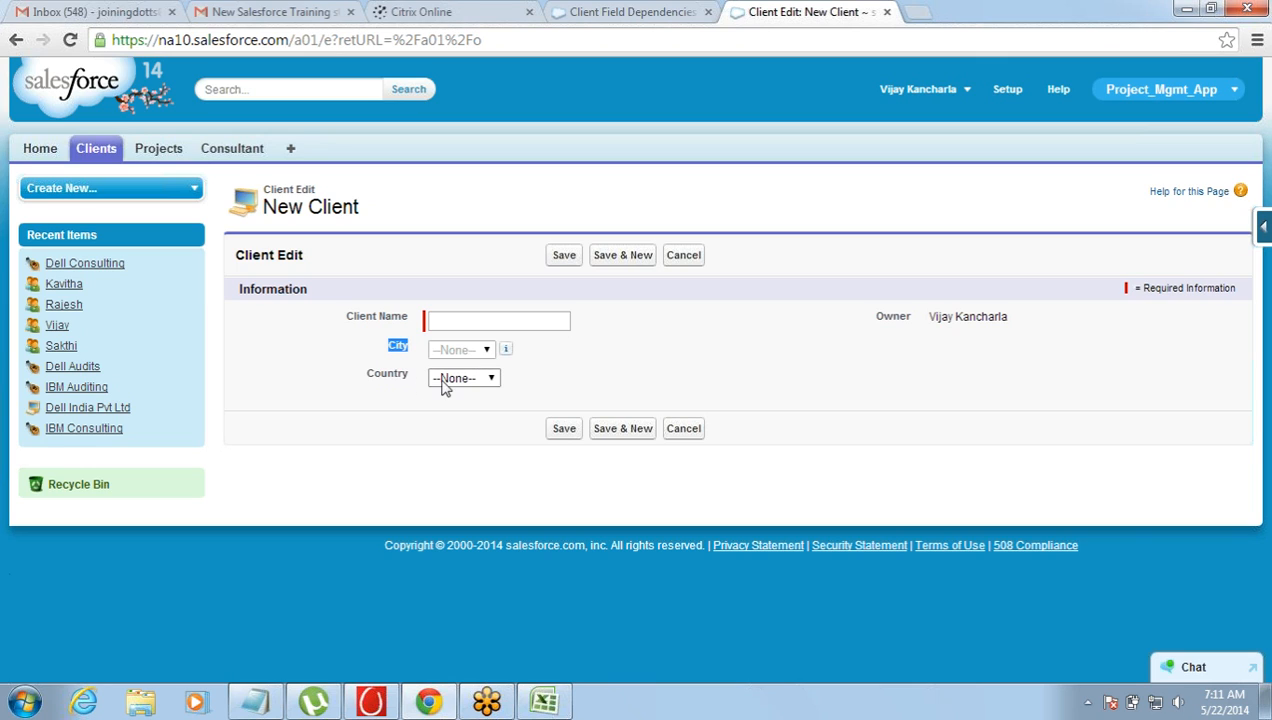
mouse_move(508, 351)
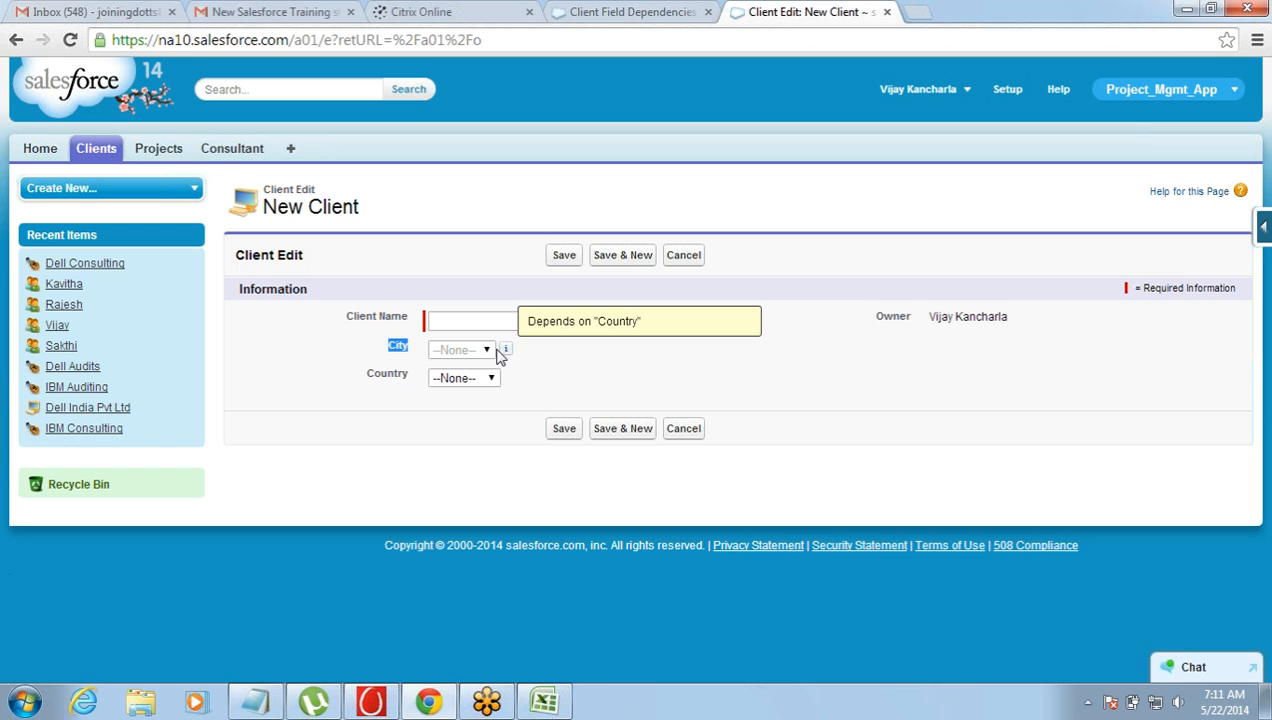
Step: Set Country to Australia in the new Client form and check the City values offered for it
click(466, 381)
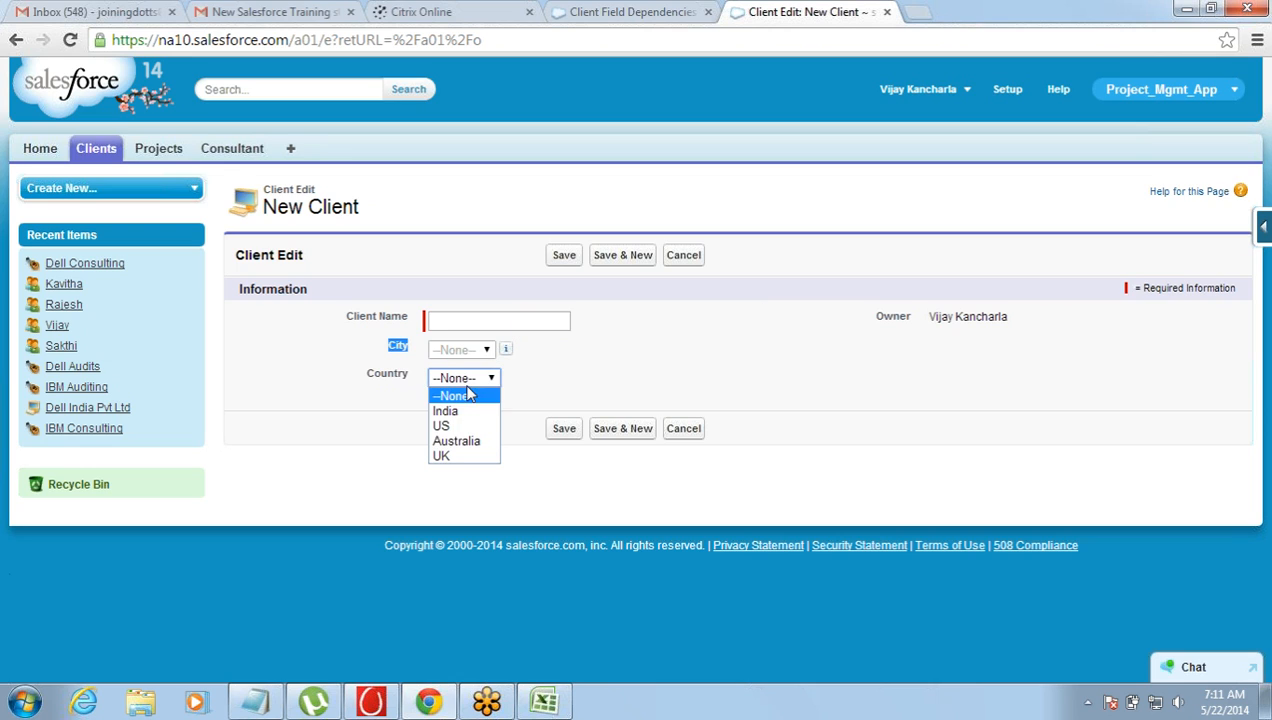
click(466, 447)
click(483, 350)
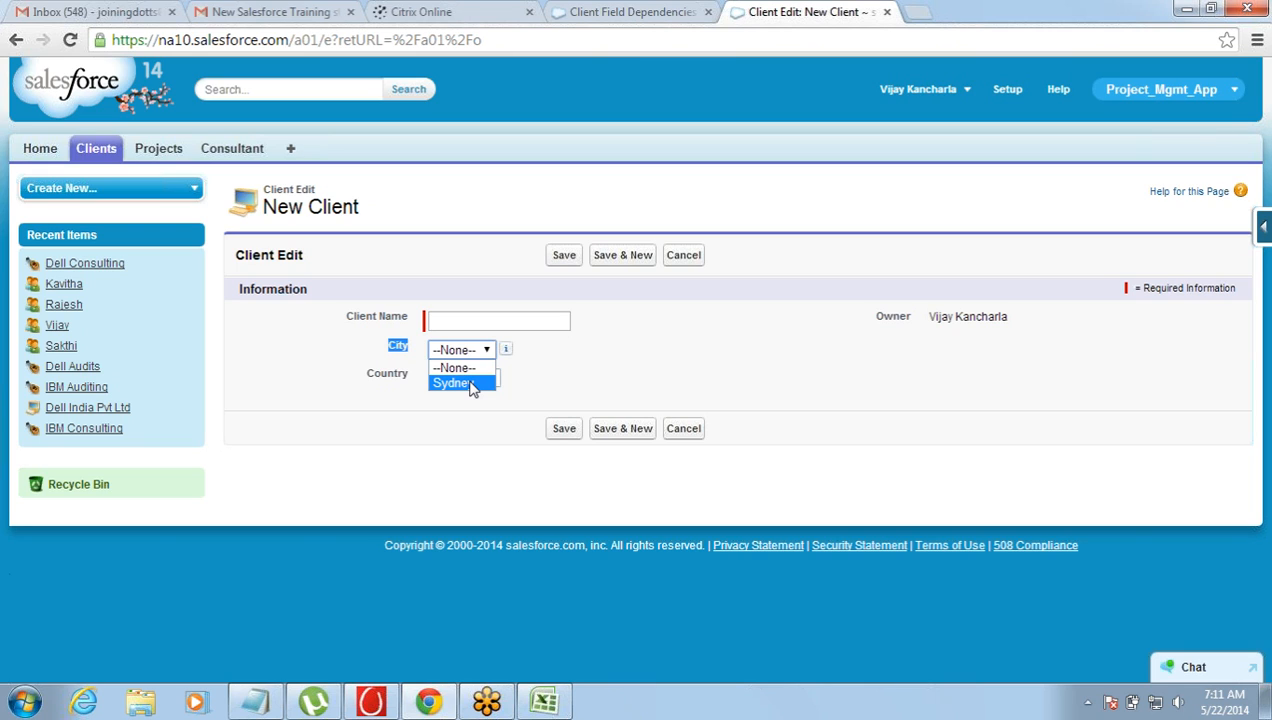
click(476, 260)
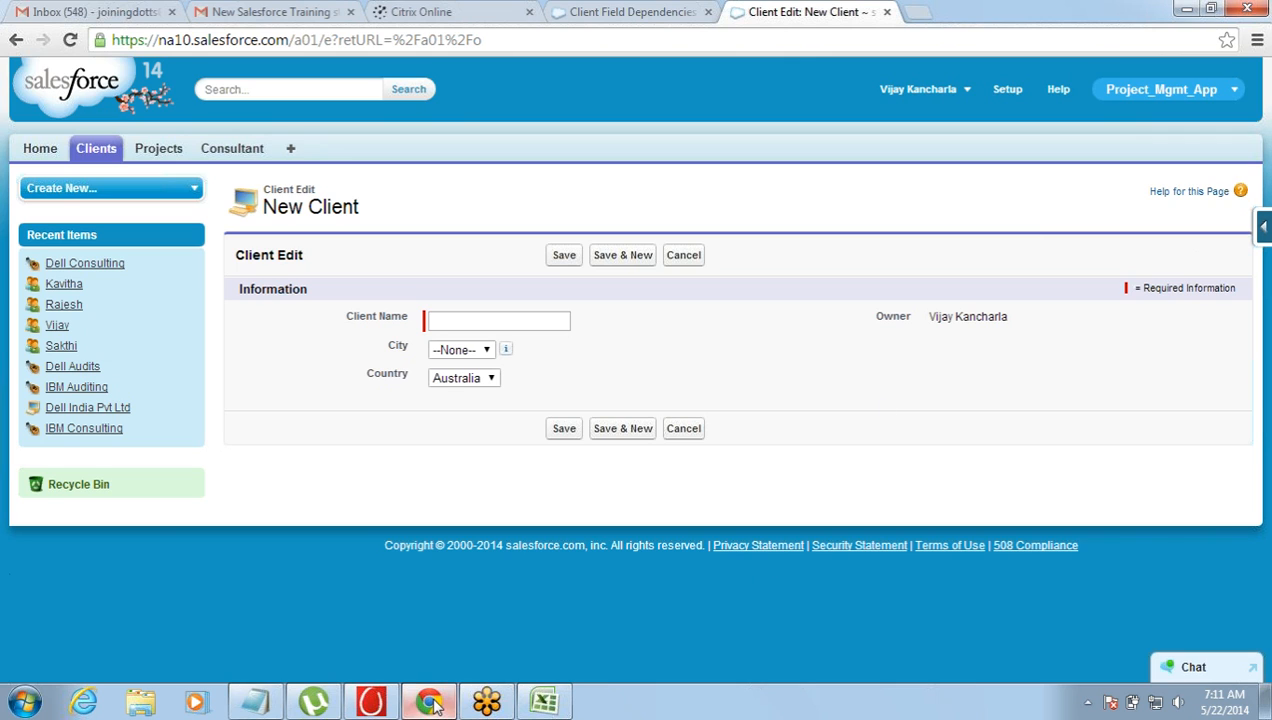
Step: Switch to Notepad and start a new line below the "Field Dependency" heading
click(255, 702)
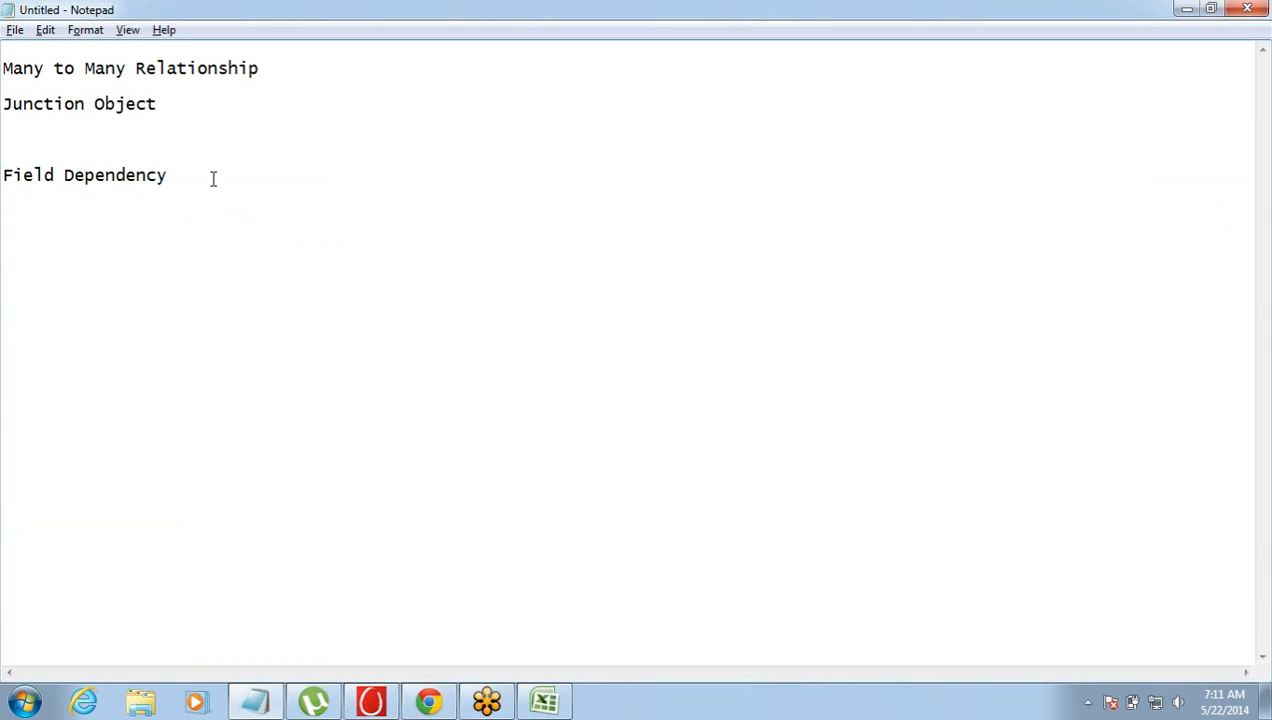
key(Return)
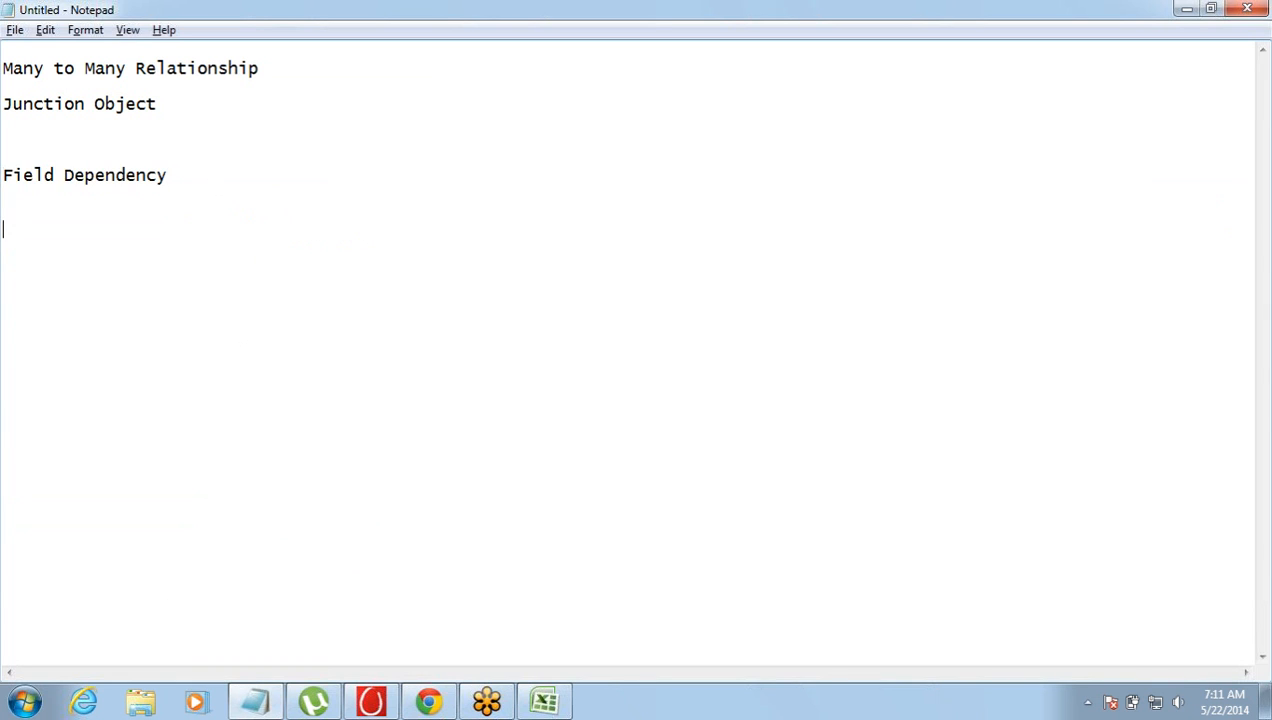